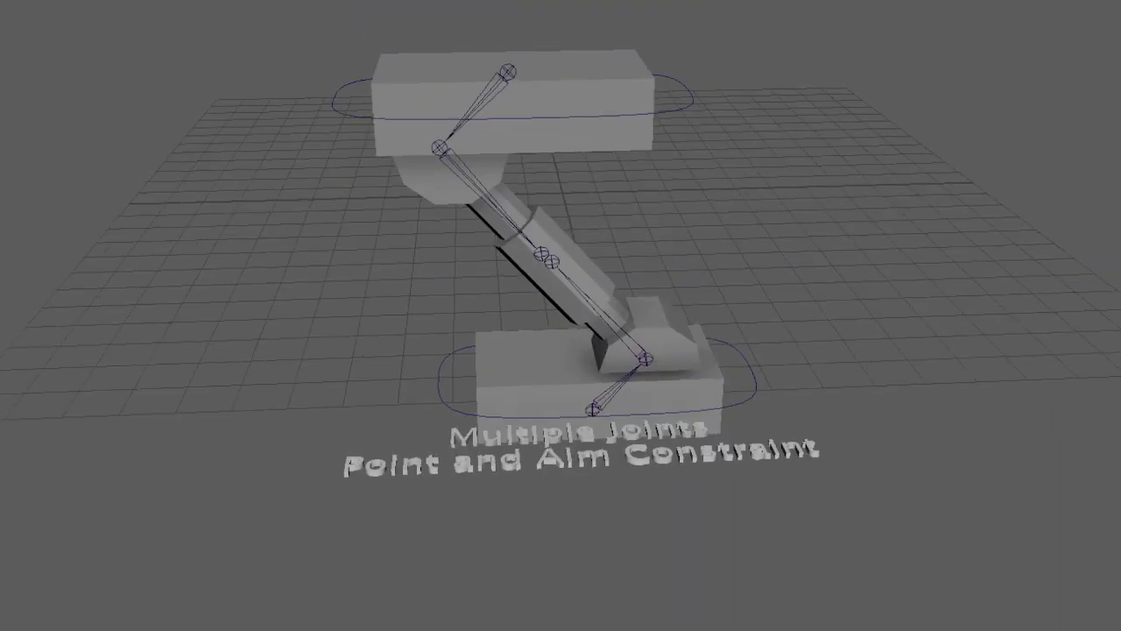
# Step: Try moving the upper box's control curve along the X axis, and undo the move
pyautogui.click(596, 117)
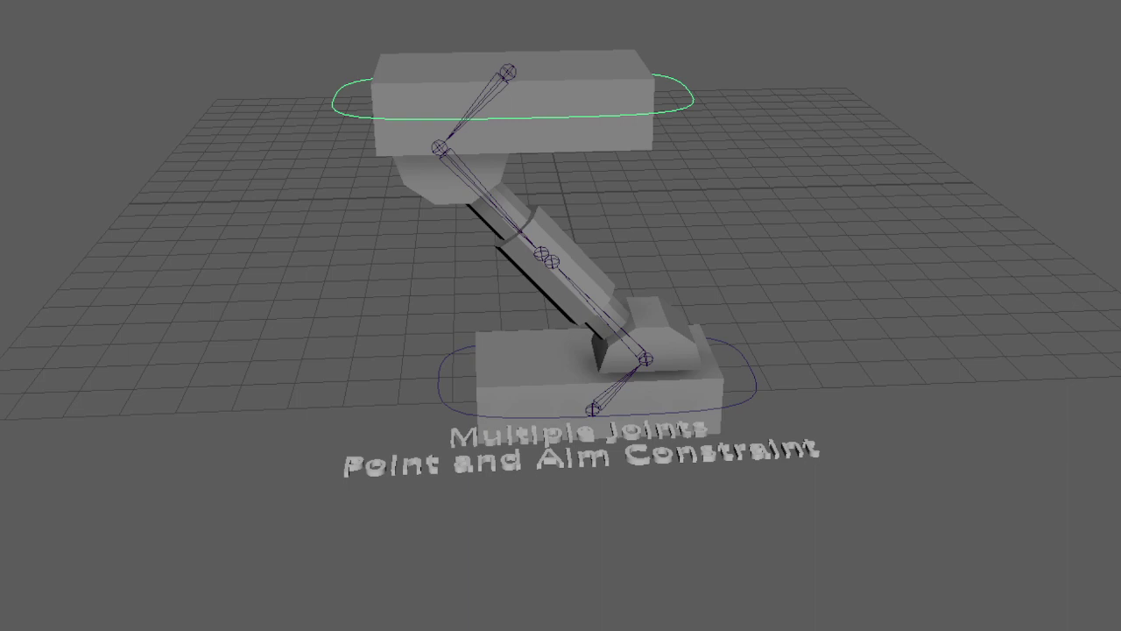
pyautogui.press('w')
pyautogui.moveTo(581, 96); pyautogui.dragTo(606, 95)
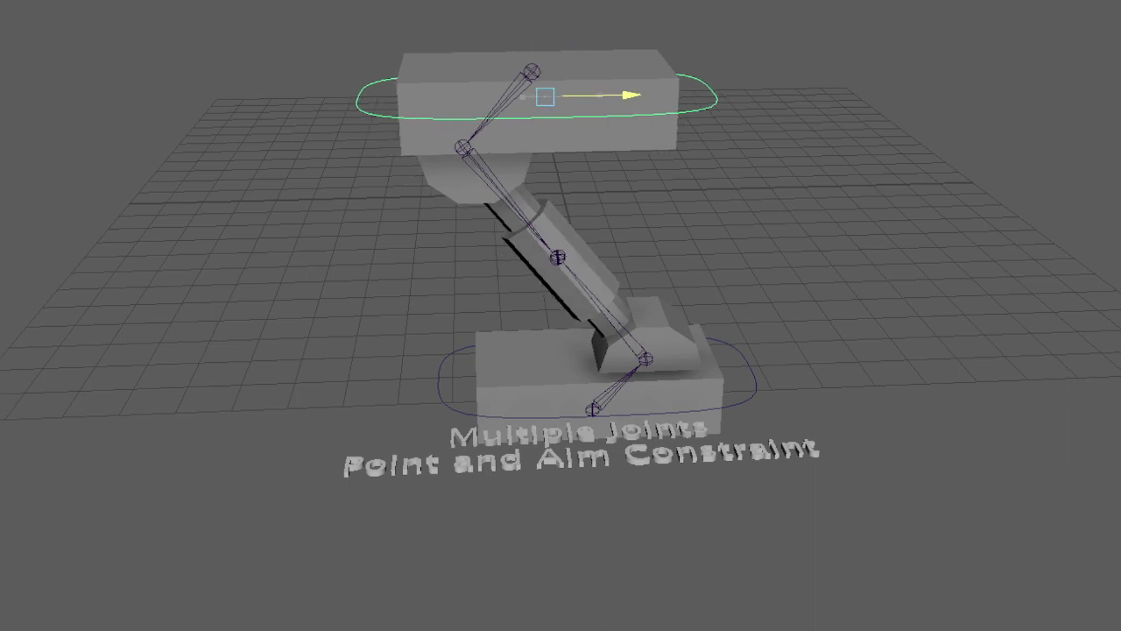
pyautogui.hotkey('ctrl', 'z')
# Step: Try rotating the upper piston joint about its pivot, and undo the rotation
pyautogui.click(483, 195)
pyautogui.press('e')
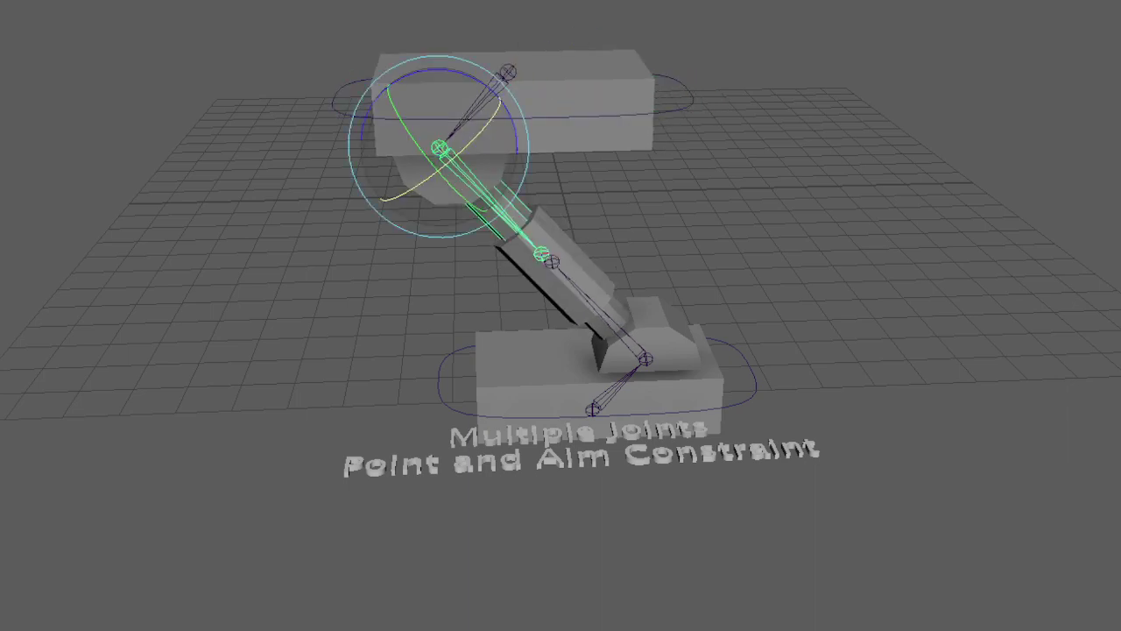
pyautogui.moveTo(516, 136); pyautogui.dragTo(512, 120)
pyautogui.hotkey('ctrl', 'z')
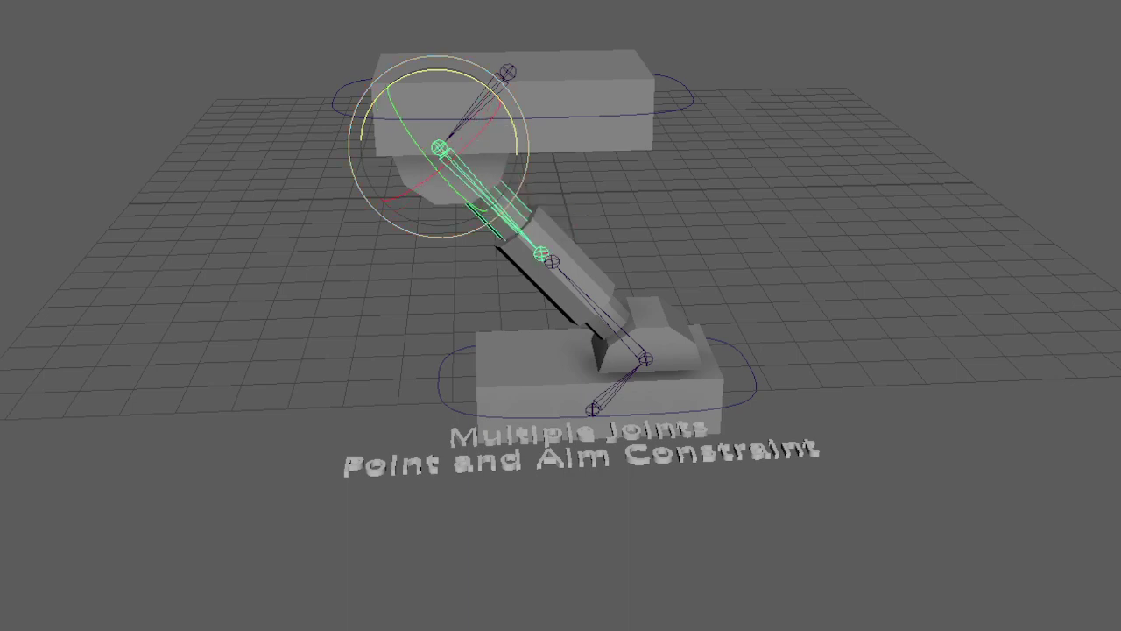
pyautogui.press('w')
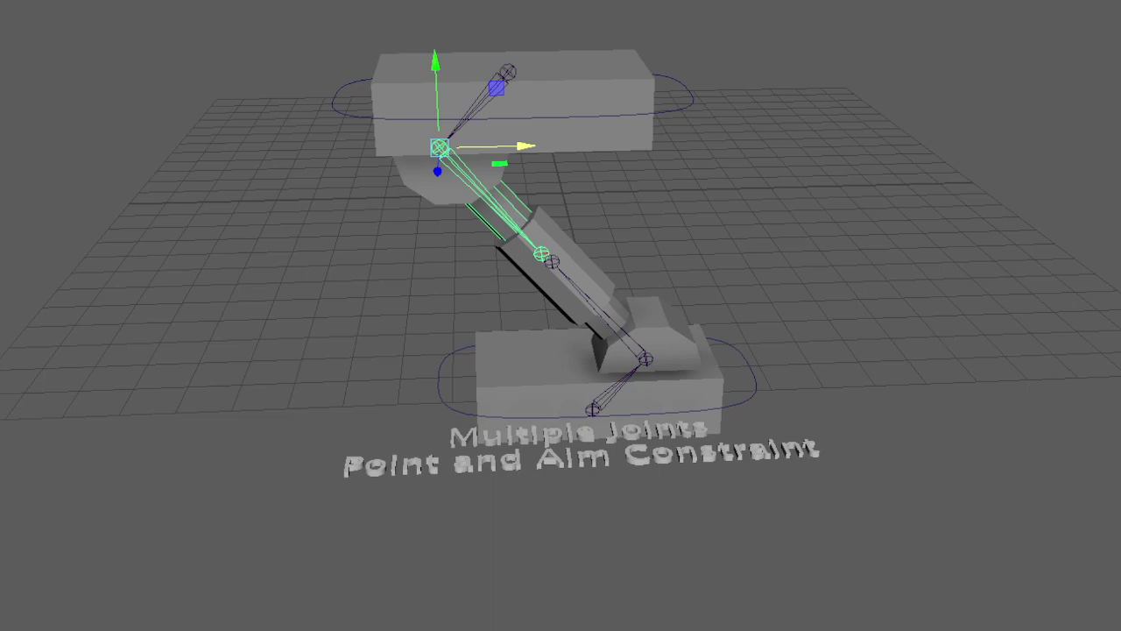
# Step: Examine the rig from a higher angle, selecting the upper control curve and the two piston joints in turn
pyautogui.hotkey('alt', 'd')
pyautogui.click(595, 118)
pyautogui.moveTo(586, 110)
pyautogui.mouseDown()
pyautogui.moveTo(655, 111)
pyautogui.moveTo(578, 118)
pyautogui.moveTo(588, 114)
pyautogui.mouseUp()
pyautogui.moveTo(523, 100); pyautogui.dragTo(583, 217)
pyautogui.hotkey('alt', 'd')
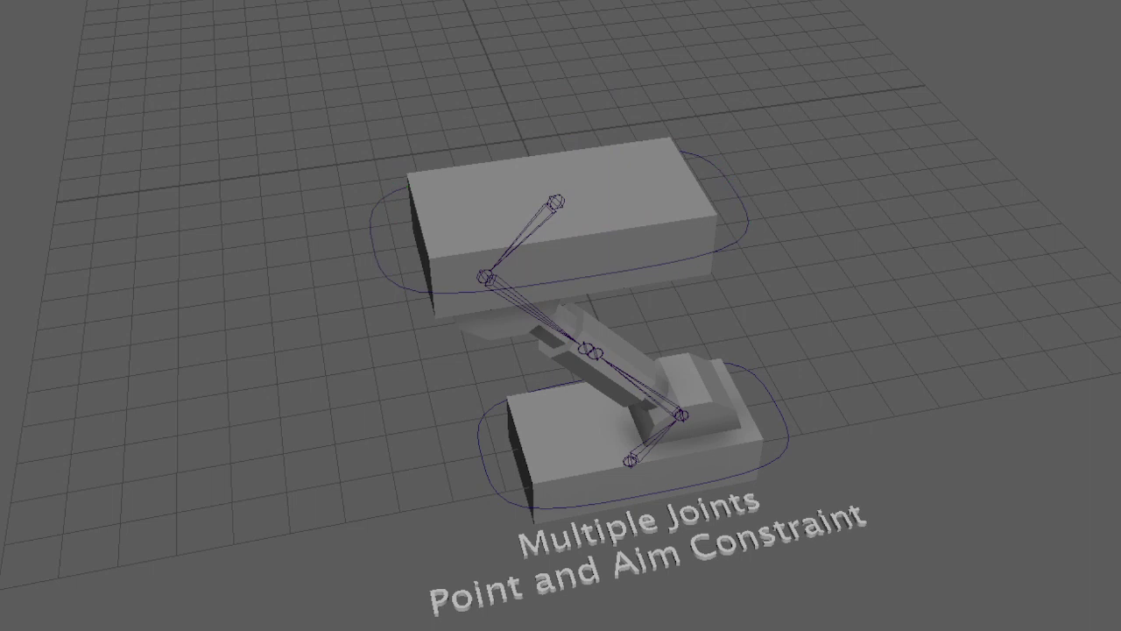
pyautogui.click(578, 280)
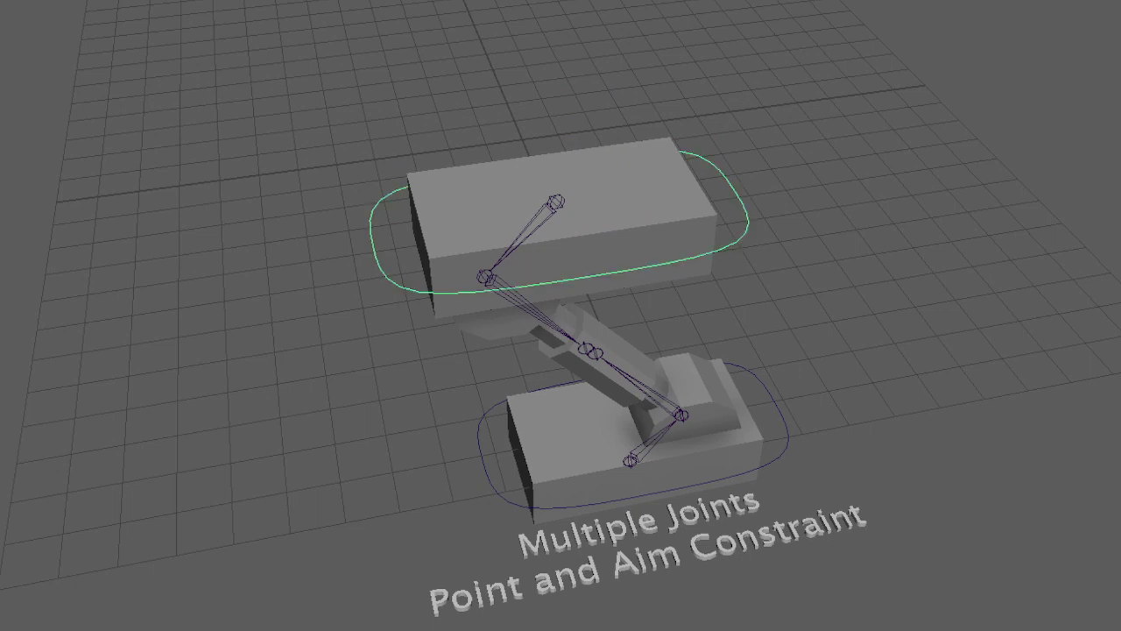
pyautogui.press('w')
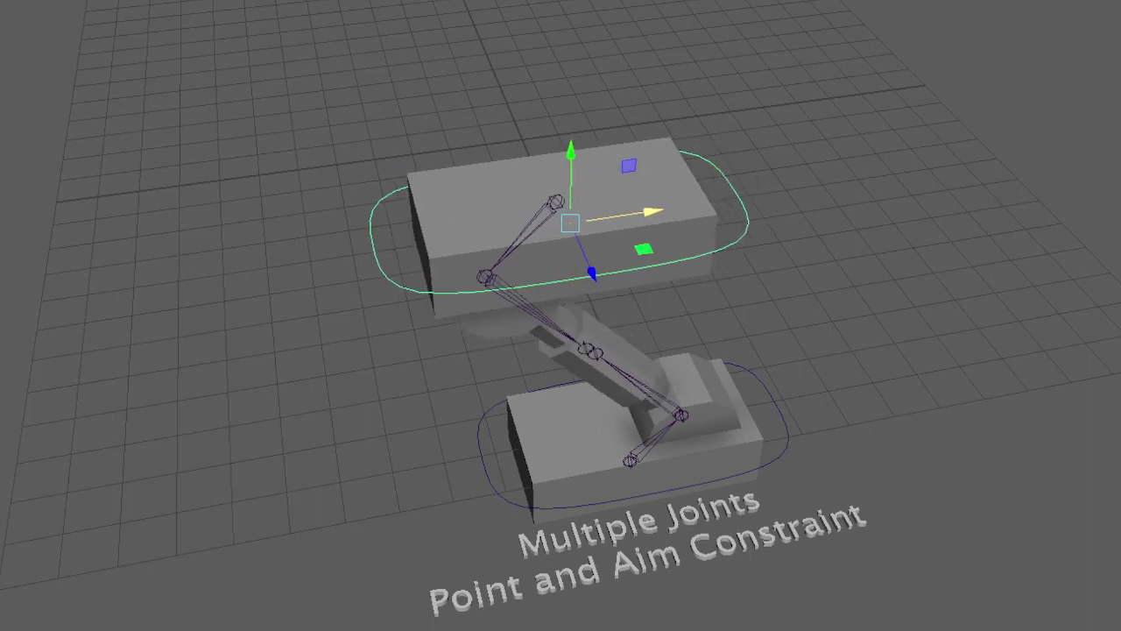
pyautogui.click(536, 312)
pyautogui.keyDown('shift'); pyautogui.click(640, 384); pyautogui.keyUp('shift')
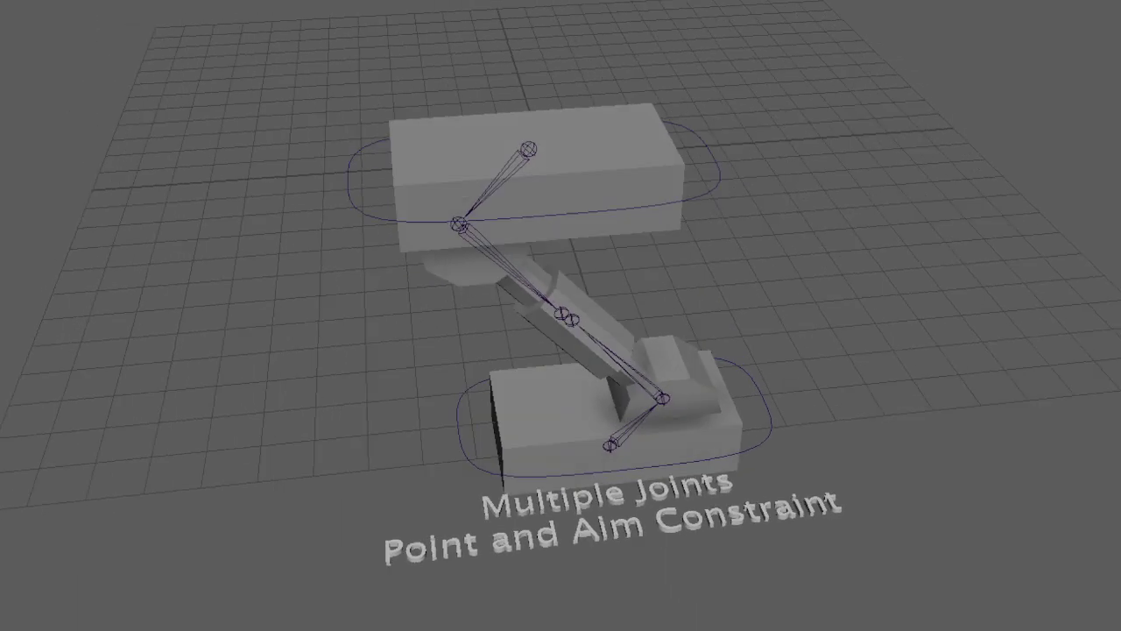
# Step: Try shifting the upper control curve with the Move tool, and return it to its starting position
pyautogui.click(569, 215)
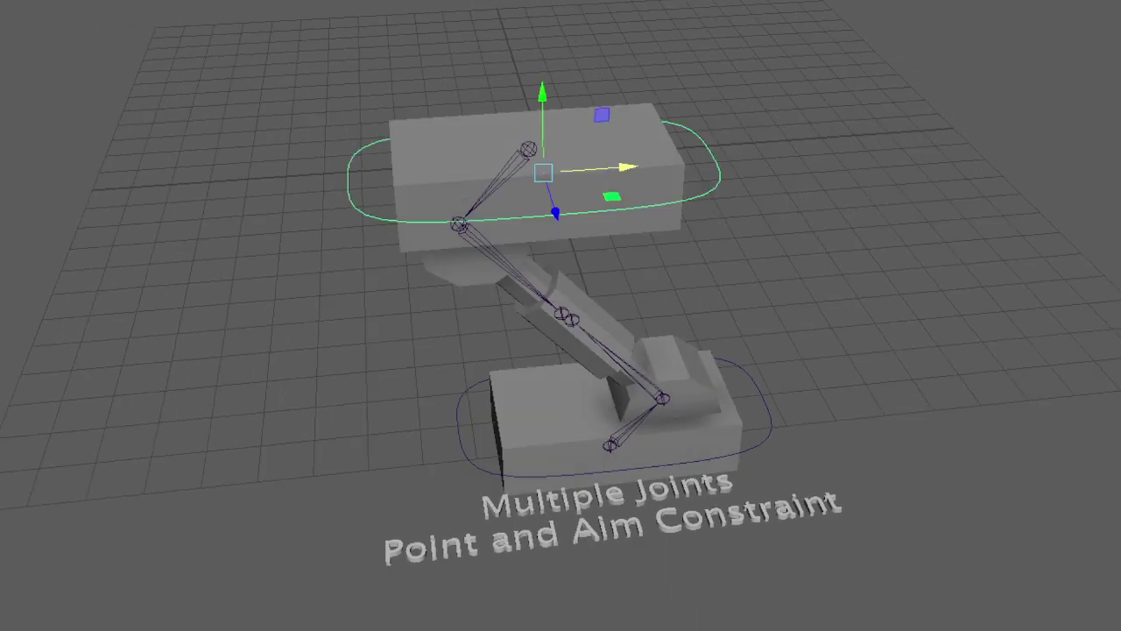
pyautogui.moveTo(625, 167)
pyautogui.mouseDown()
pyautogui.moveTo(704, 162)
pyautogui.moveTo(612, 170)
pyautogui.mouseUp()
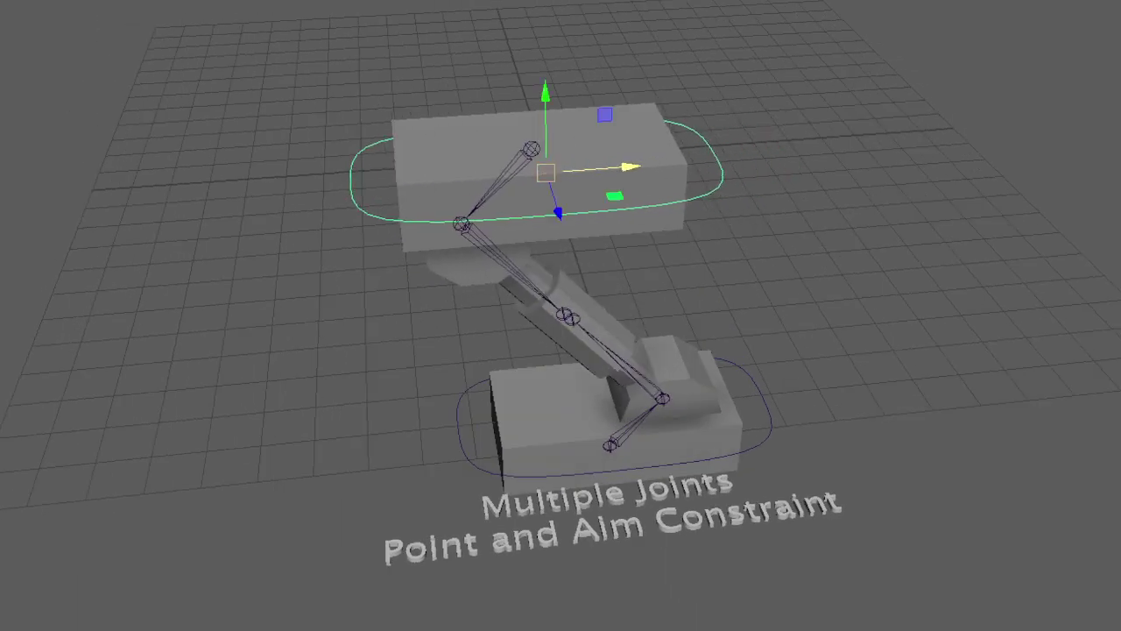
pyautogui.moveTo(544, 92)
pyautogui.mouseDown()
pyautogui.moveTo(546, 70)
pyautogui.moveTo(543, 92)
pyautogui.mouseUp()
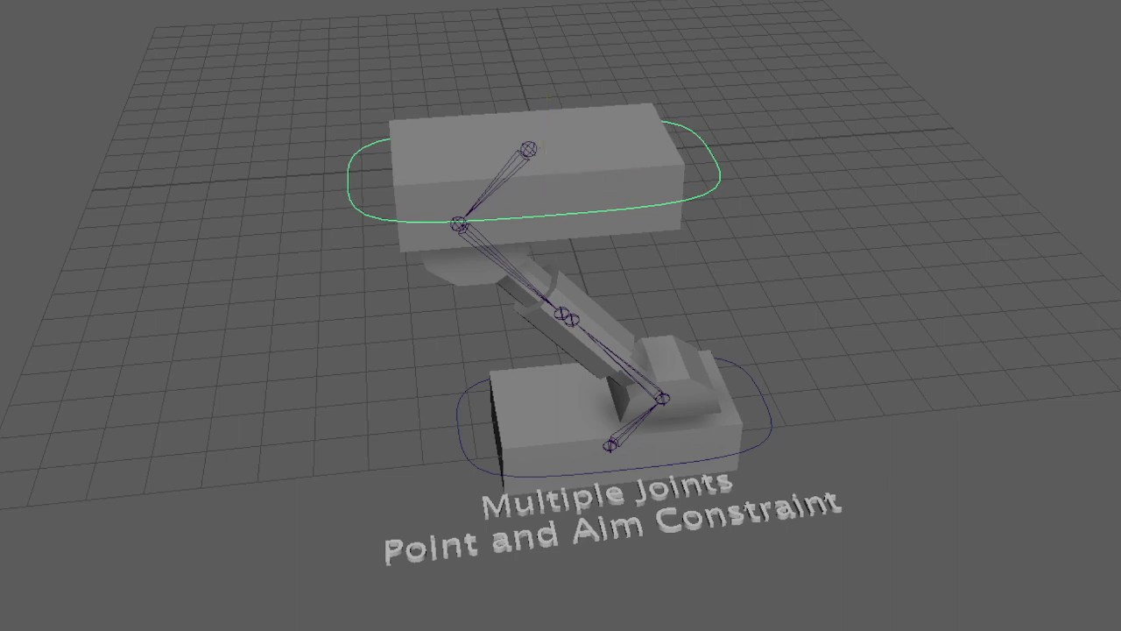
# Step: Delete the constraints associated with the upper box's control curve, using deletion by type
pyautogui.click(565, 182)
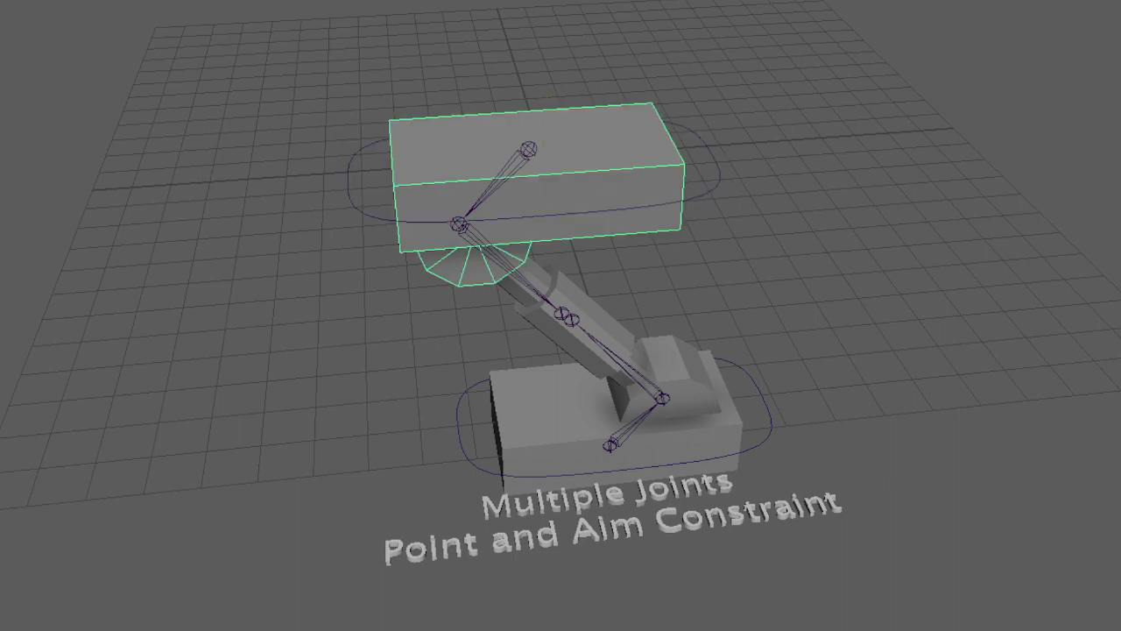
pyautogui.click(570, 214)
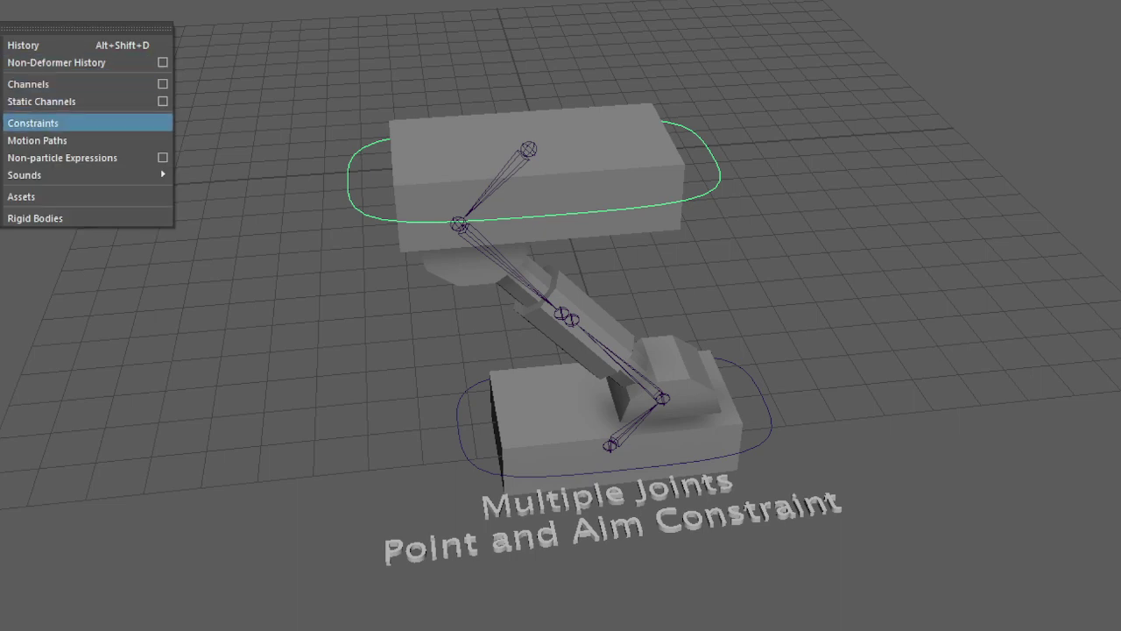
pyautogui.click(70, 122)
# Step: Delete the constraints associated with the lower control curve nurbsCircle9, using deletion by type
pyautogui.click(581, 474)
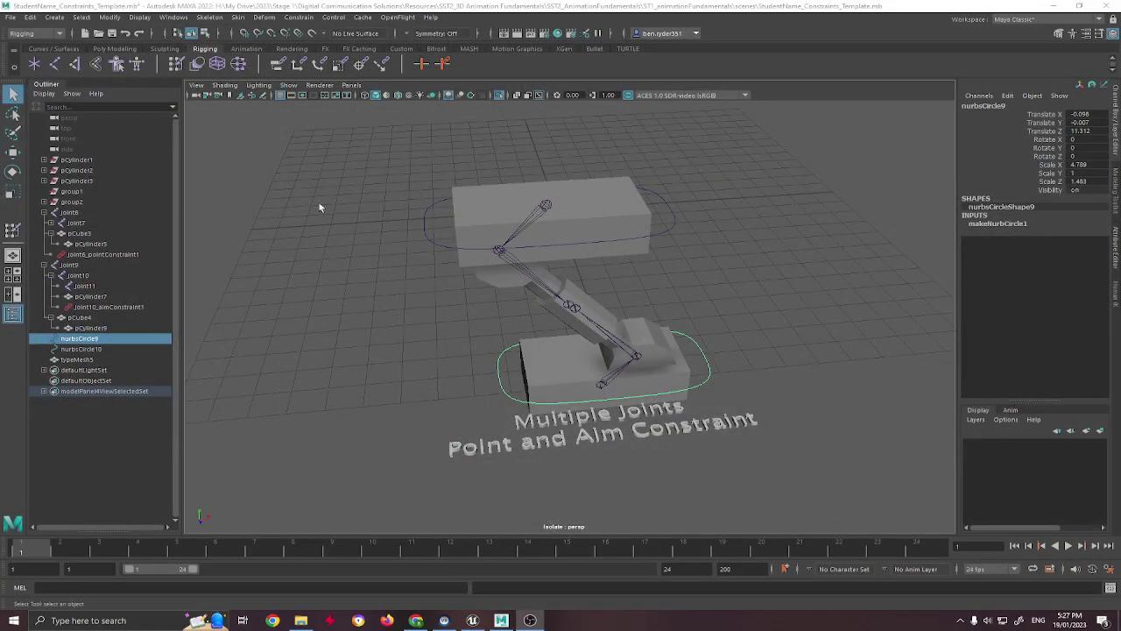
pyautogui.click(689, 209)
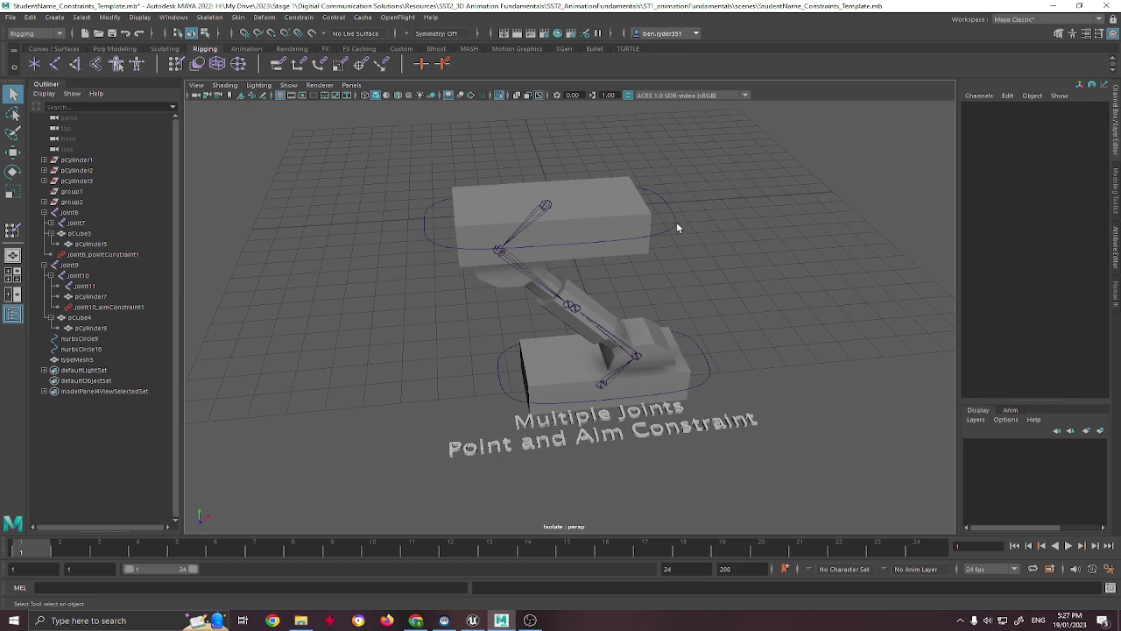
pyautogui.click(676, 224)
pyautogui.click(703, 352)
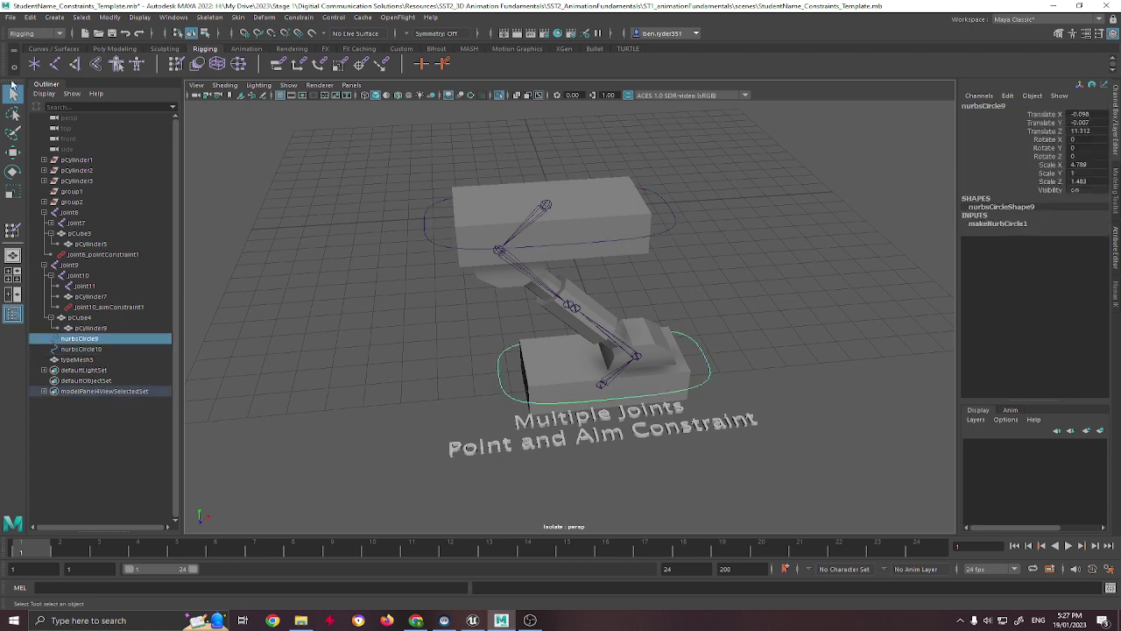
pyautogui.click(31, 17)
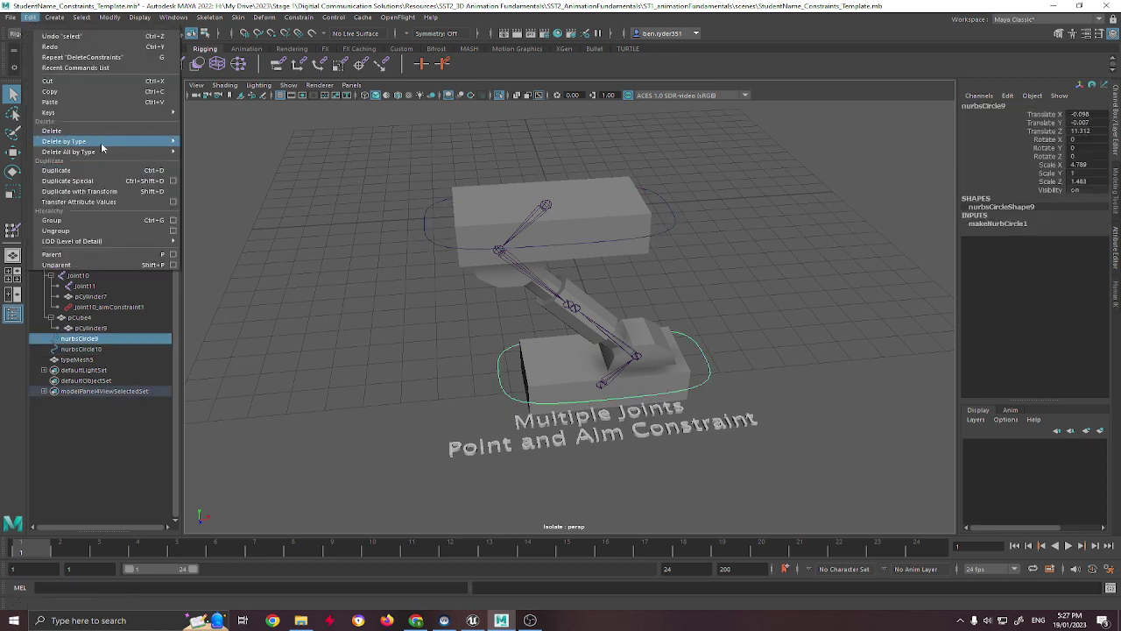
pyautogui.moveTo(102, 143)
pyautogui.click(239, 188)
# Step: Try deleting the constraints of joint7 and joint10 by type, and delete joint10_aimConstraint1 directly
pyautogui.click(600, 334)
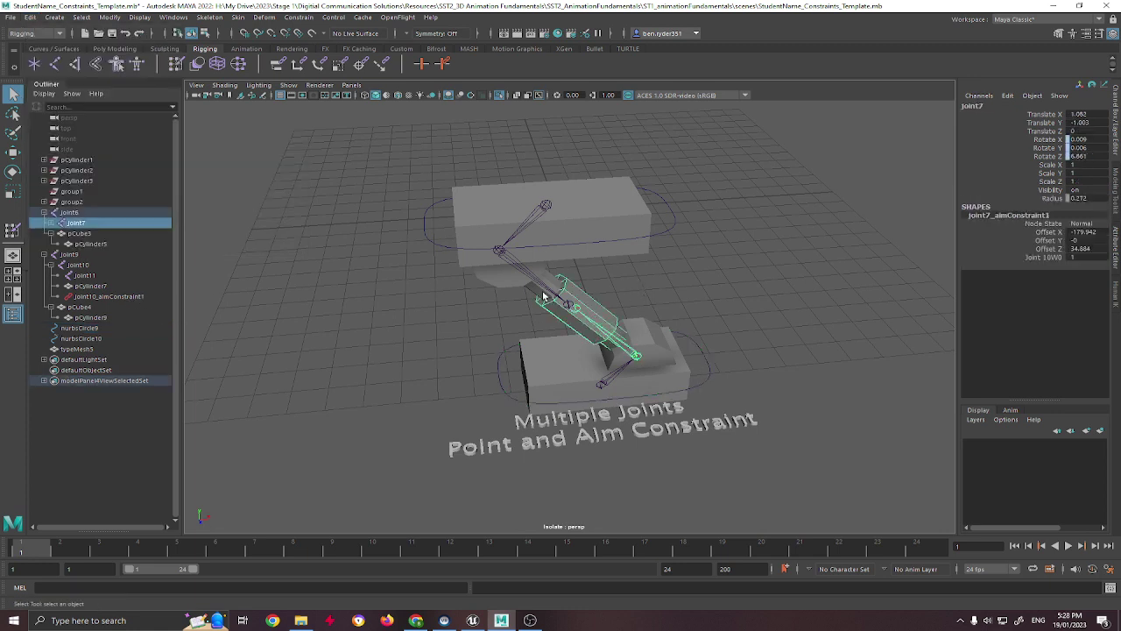
pyautogui.click(543, 296)
pyautogui.click(590, 320)
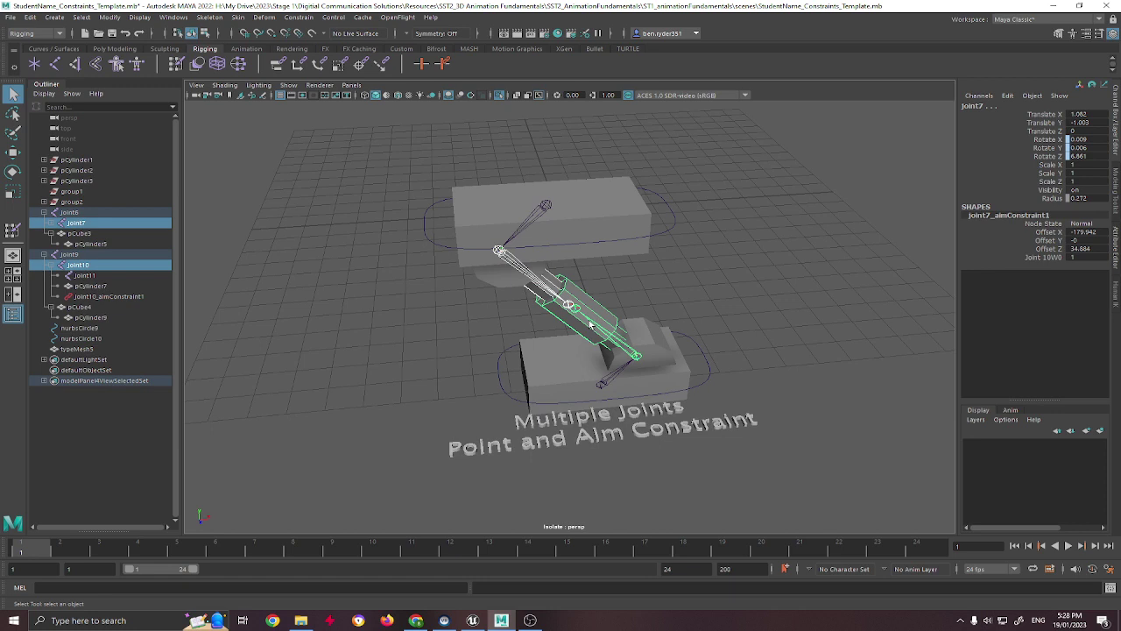
pyautogui.click(30, 17)
pyautogui.moveTo(113, 153)
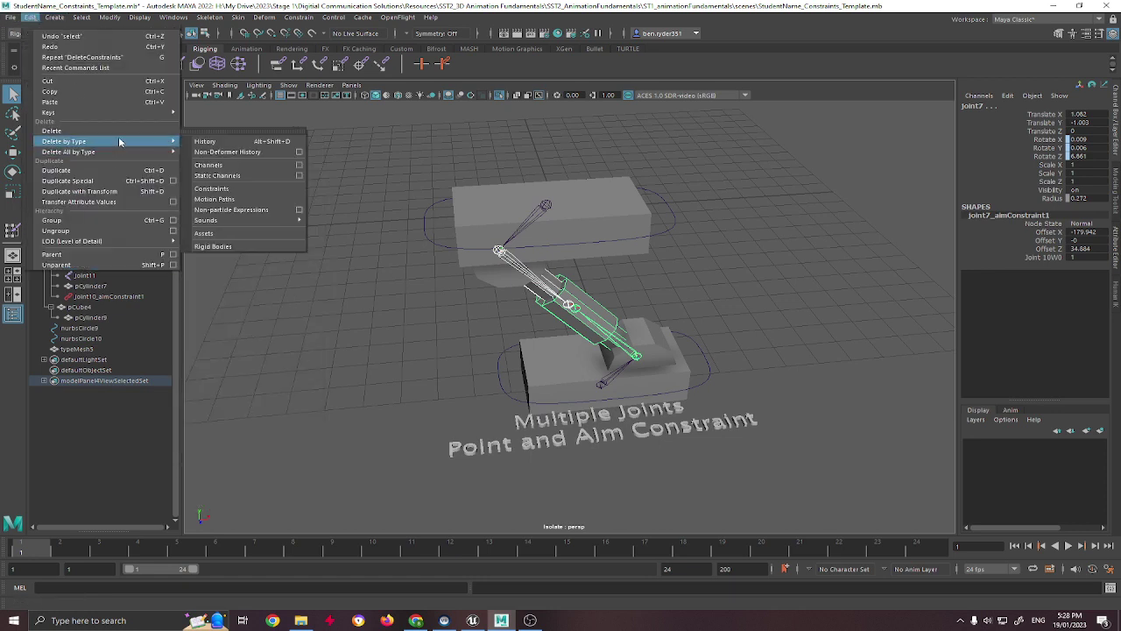
pyautogui.click(230, 194)
pyautogui.click(127, 296)
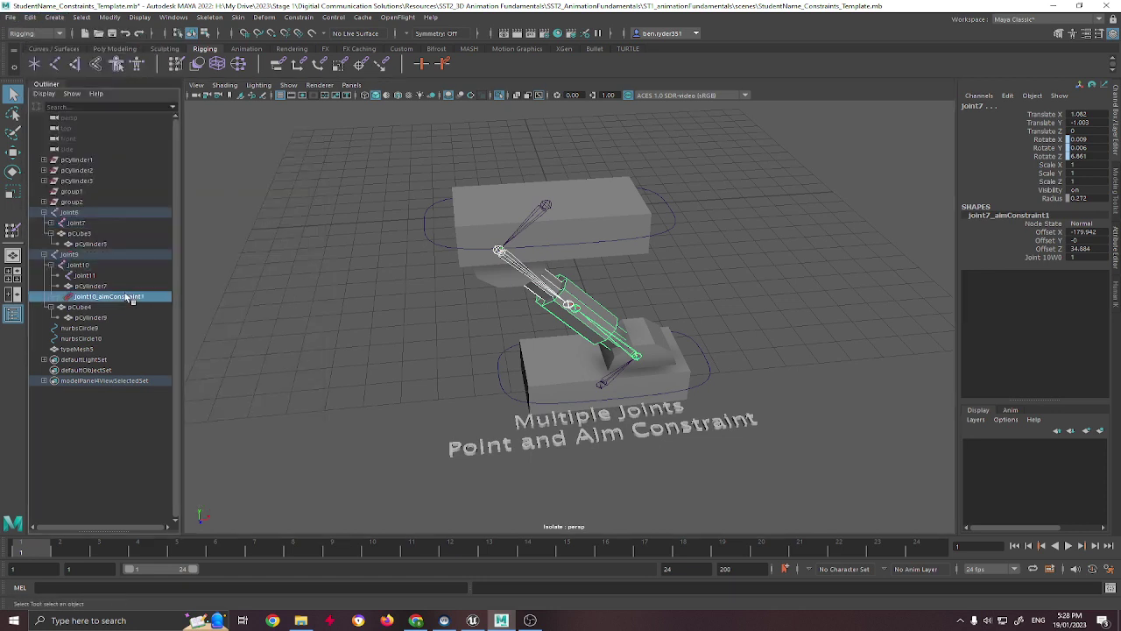
pyautogui.press('Delete')
# Step: Test nurbsCircle10 with the Move tool and joint10 with the Rotate tool, leaving both at their original placement
pyautogui.click(575, 244)
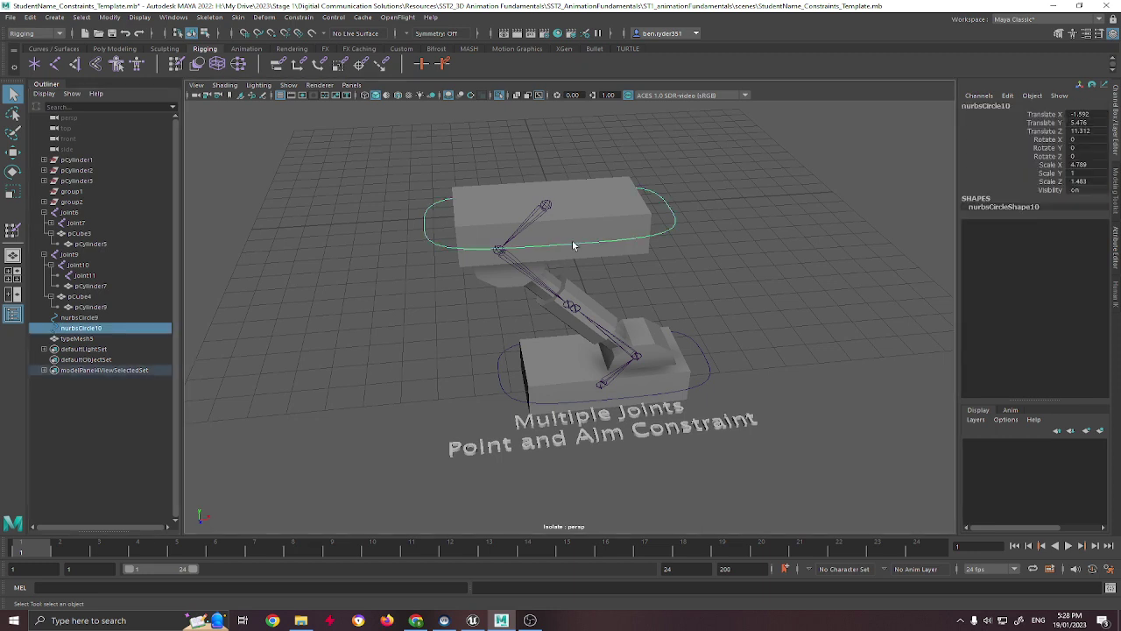
pyautogui.press('w')
pyautogui.moveTo(578, 217); pyautogui.dragTo(532, 291)
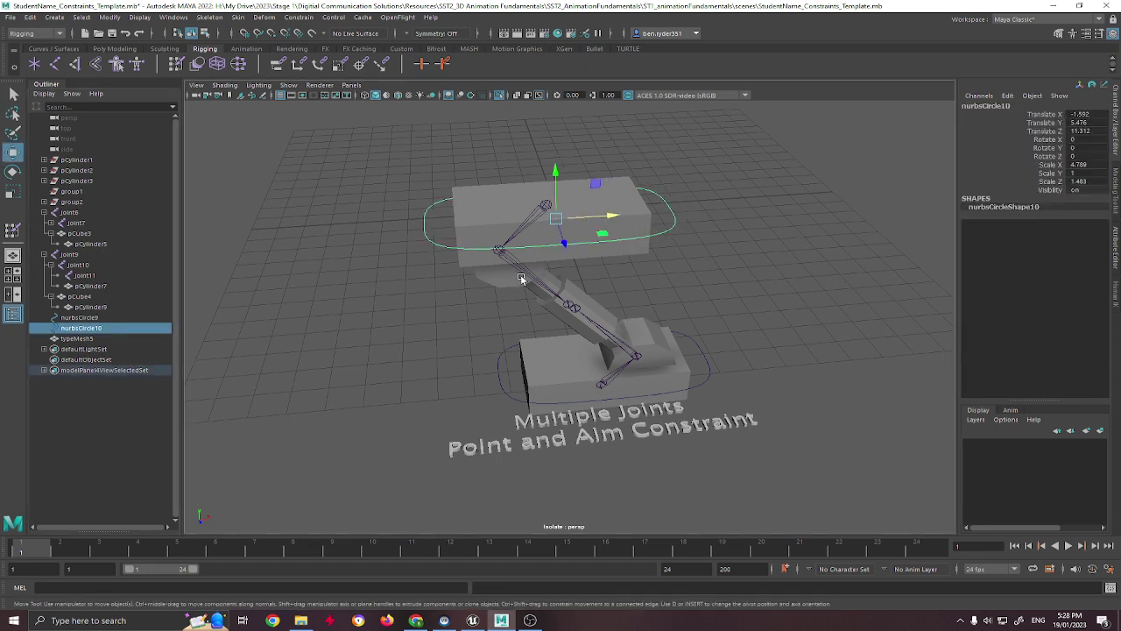
pyautogui.click(517, 282)
pyautogui.click(526, 273)
pyautogui.press('e')
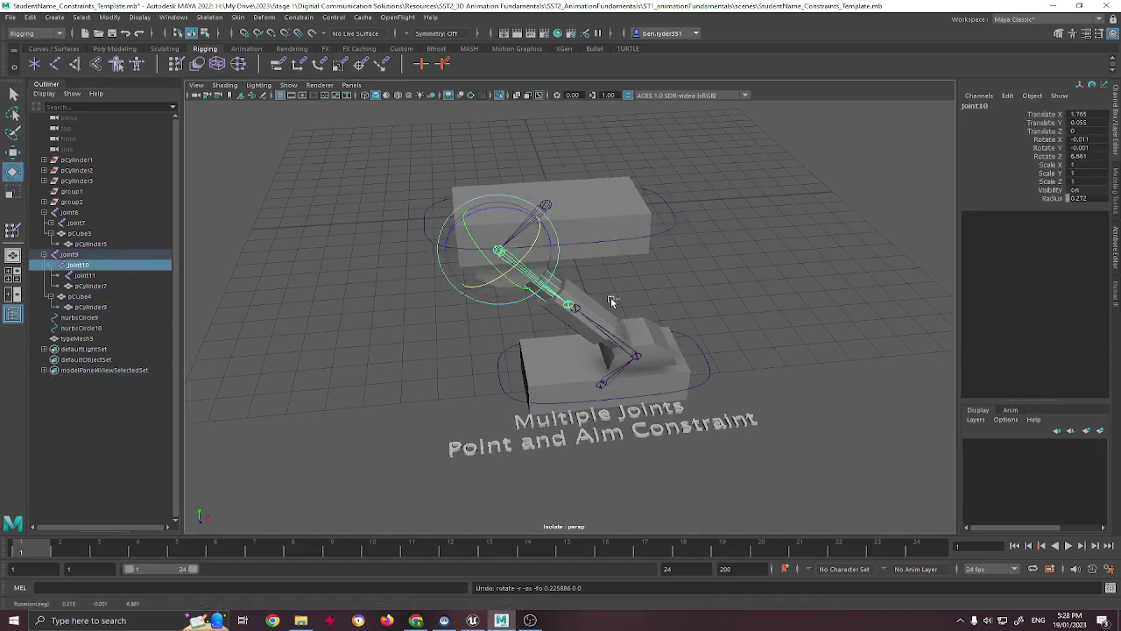
# Step: Try rotating the lower piston joint joint7, and undo the rotation
pyautogui.click(603, 331)
pyautogui.press('q')
pyautogui.click(603, 330)
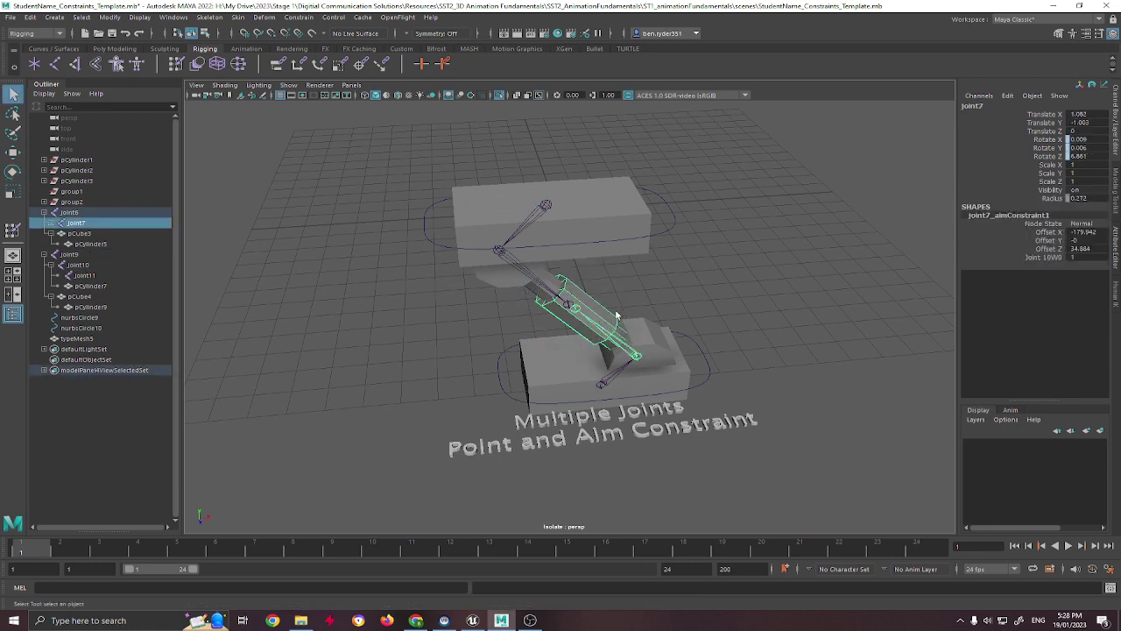
pyautogui.press('e')
pyautogui.moveTo(632, 321); pyautogui.dragTo(692, 316)
pyautogui.hotkey('ctrl', 'z')
# Step: Key joint9 at frame 1, try moving it along X at frame 6, and undo the move
pyautogui.press('q')
pyautogui.click(569, 253)
pyautogui.click(571, 248)
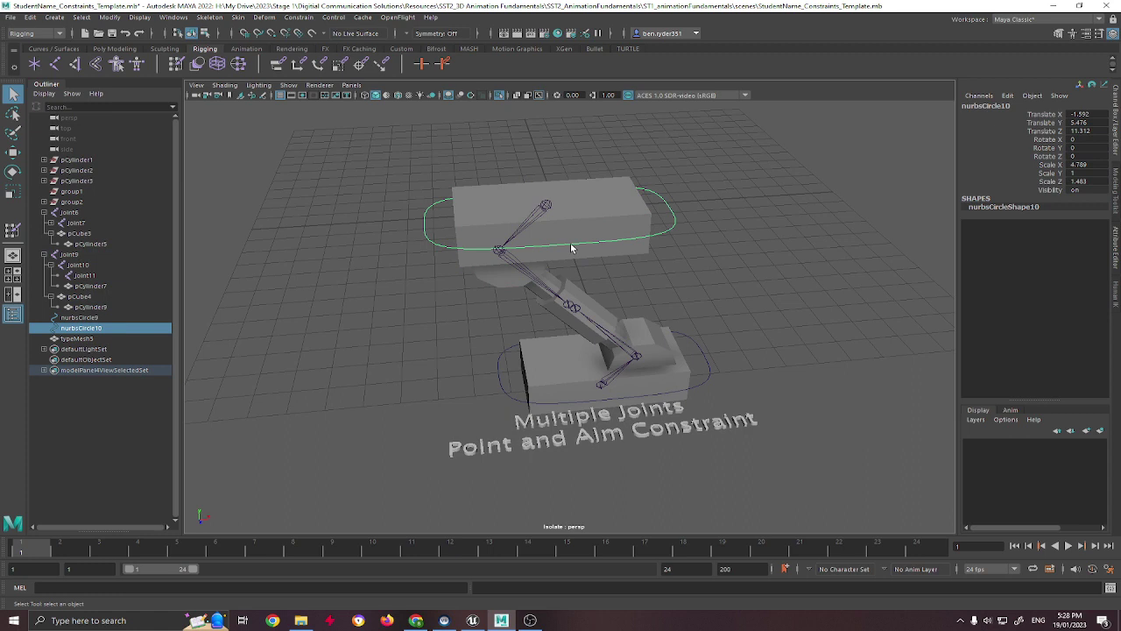
pyautogui.press('w')
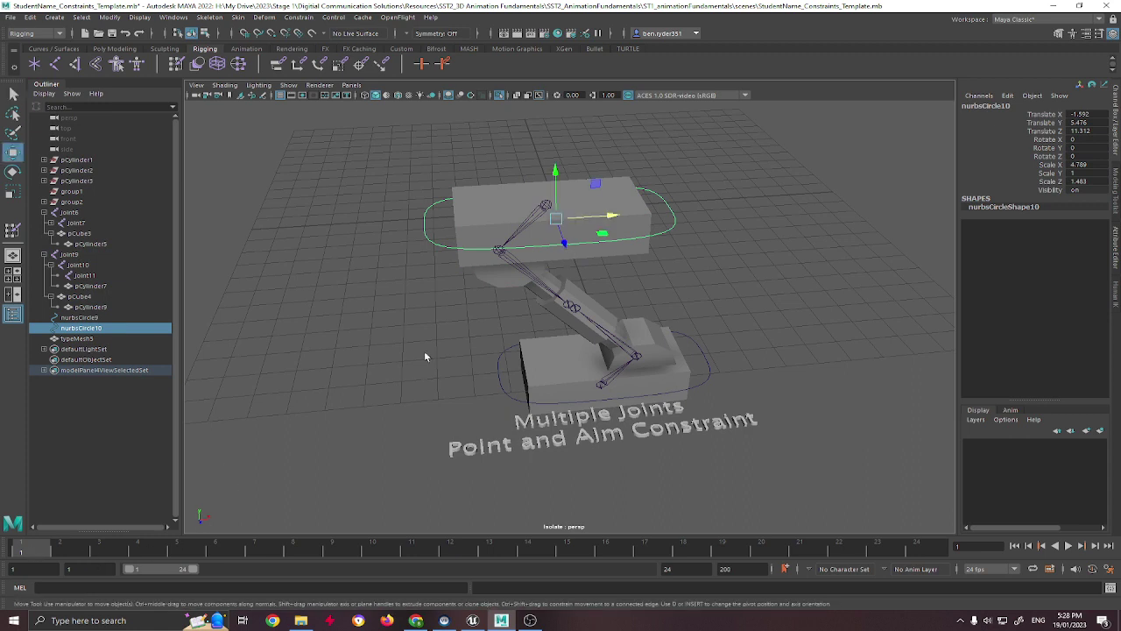
pyautogui.click(591, 257)
pyautogui.press('Up')
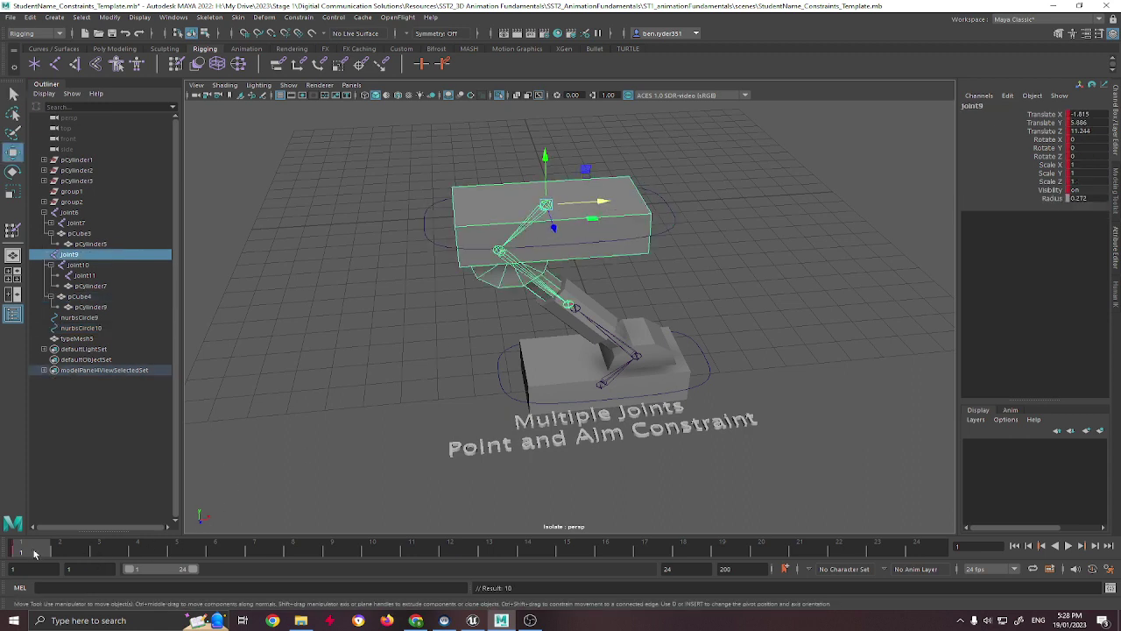
pyautogui.click(214, 550)
pyautogui.moveTo(593, 207); pyautogui.dragTo(657, 207)
pyautogui.hotkey('ctrl', 'z')
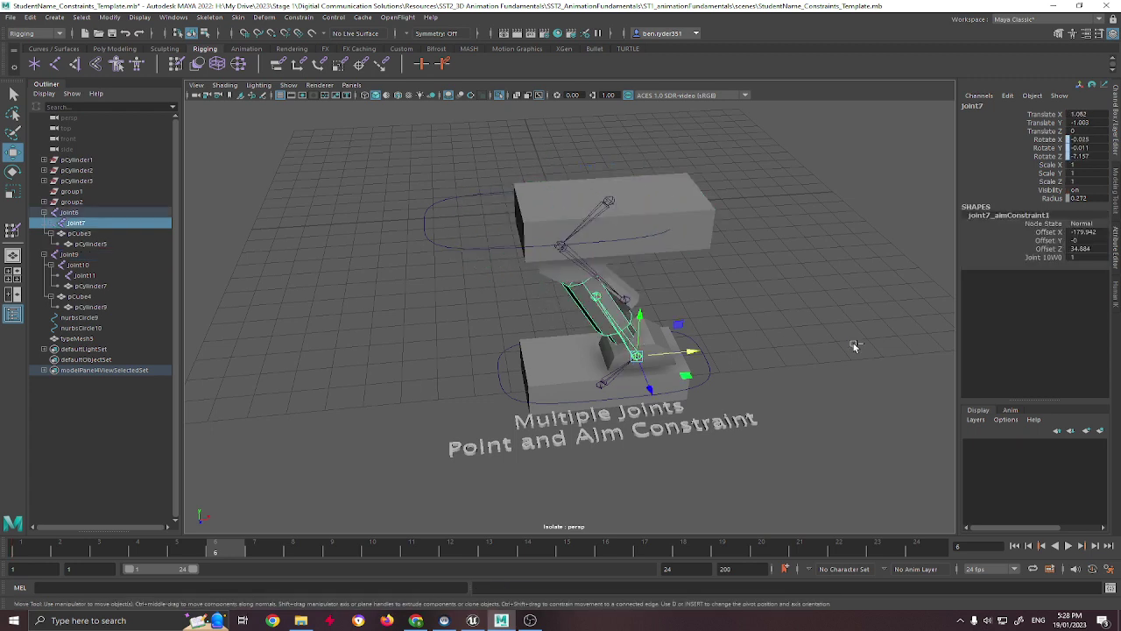
# Step: Check joint7, joint10 and the Outliner hierarchy under joint9 for remaining constraints
pyautogui.click(606, 336)
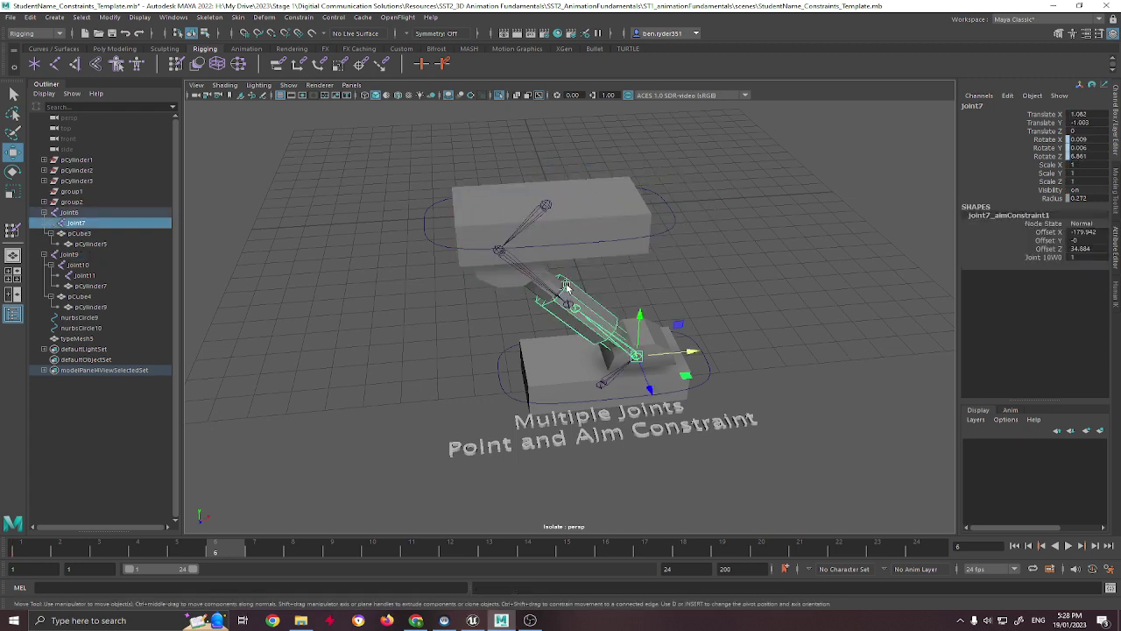
pyautogui.click(534, 280)
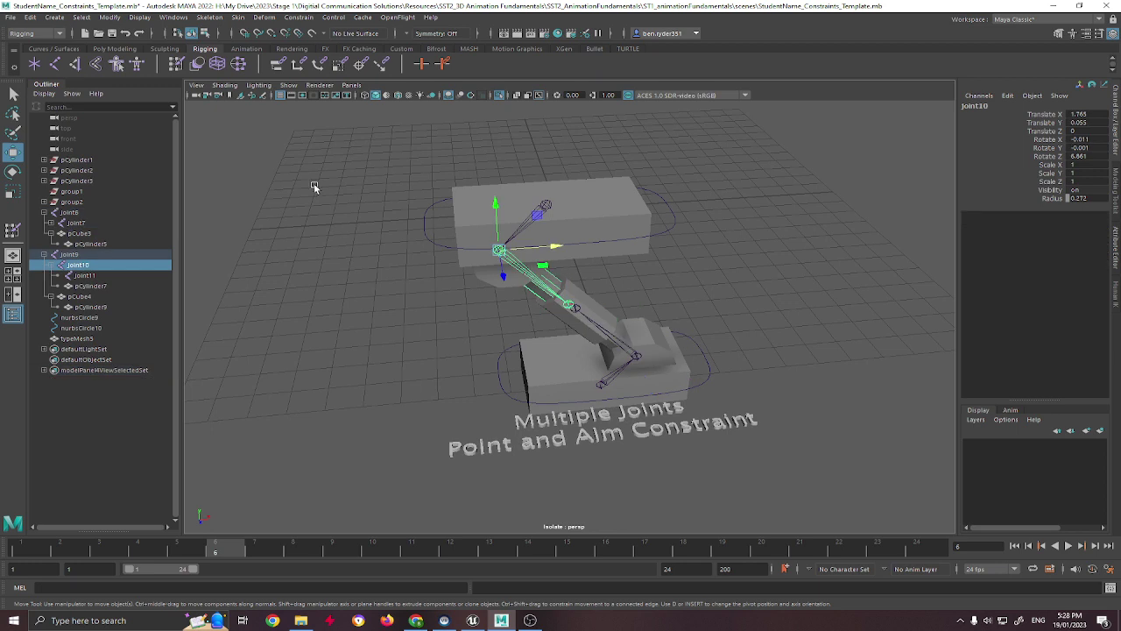
pyautogui.click(51, 265)
pyautogui.click(52, 277)
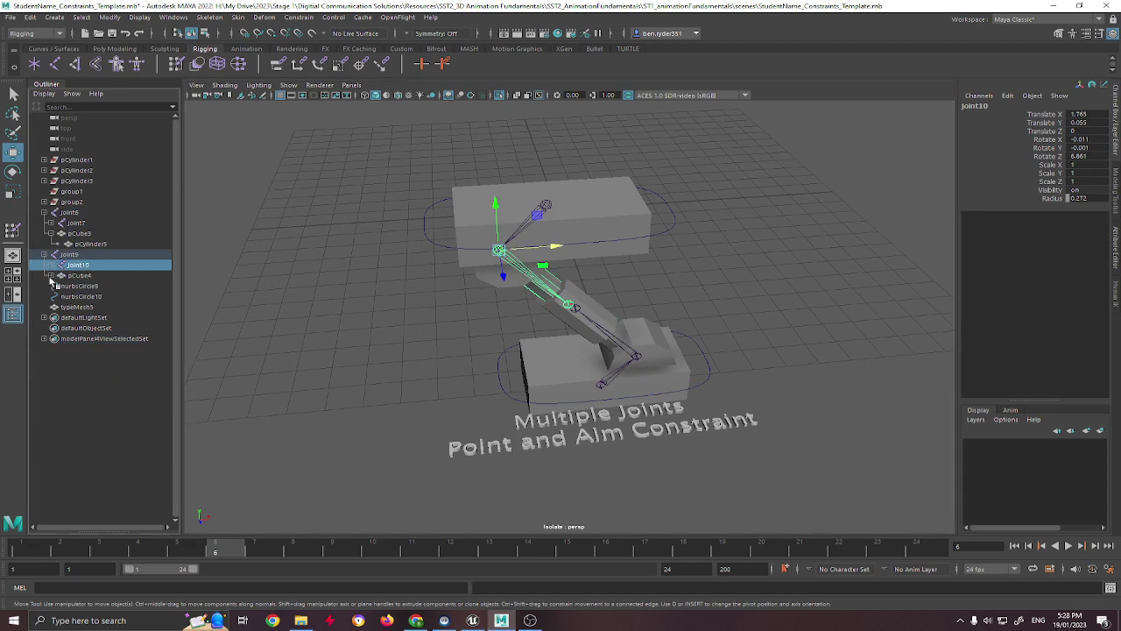
pyautogui.click(51, 275)
pyautogui.click(81, 296)
pyautogui.click(77, 317)
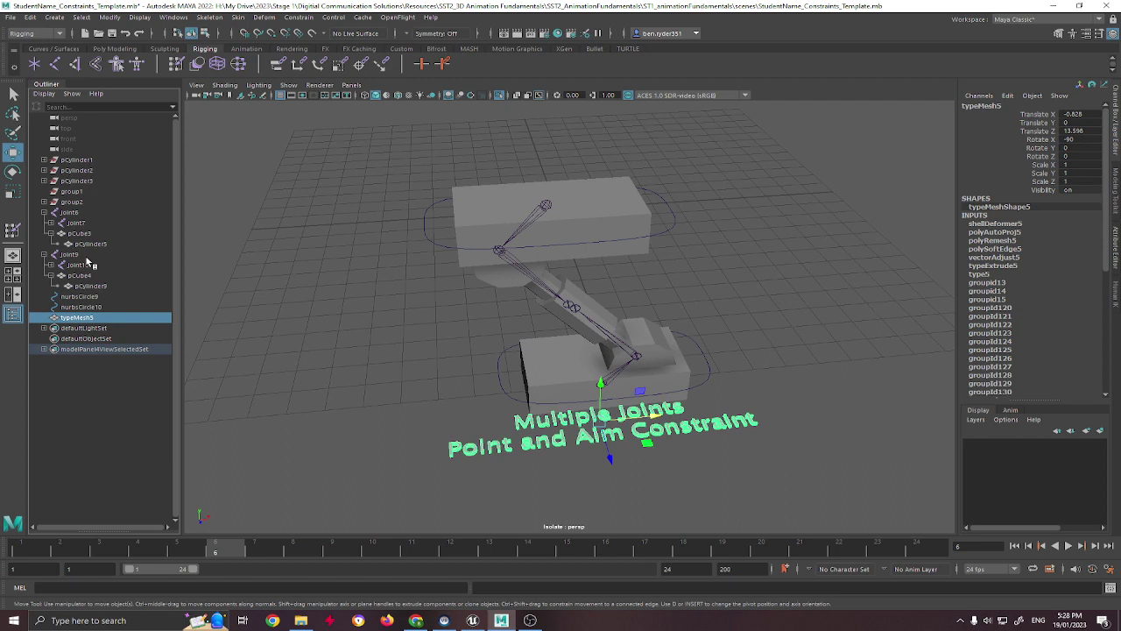
pyautogui.click(90, 255)
pyautogui.click(596, 330)
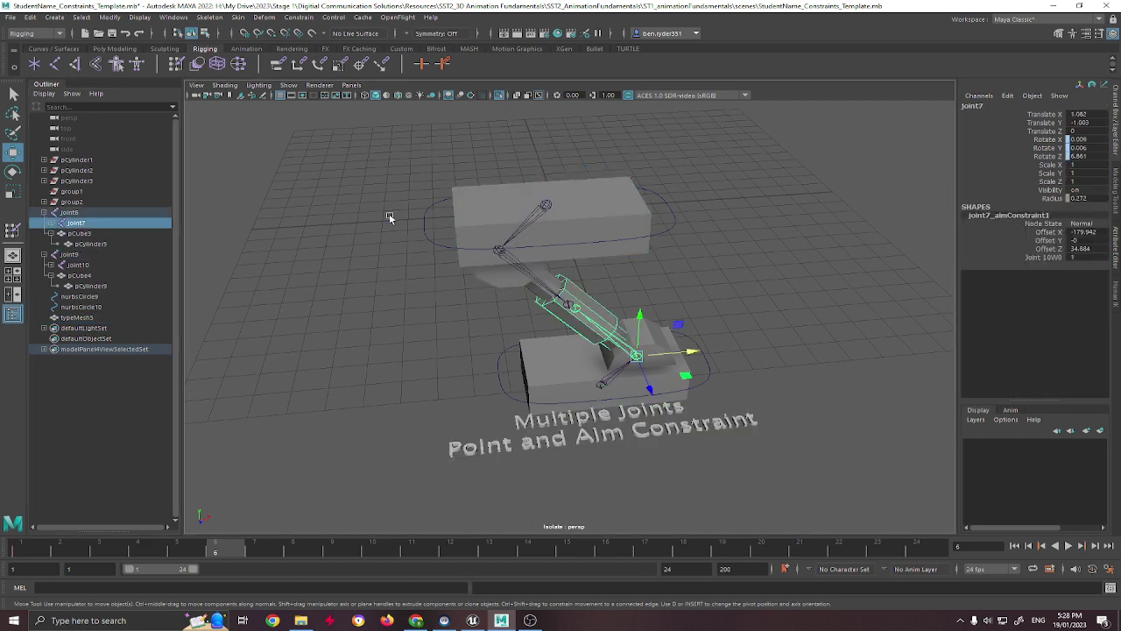
# Step: Try to delete the constraints from joint7
pyautogui.click(30, 18)
pyautogui.moveTo(96, 141)
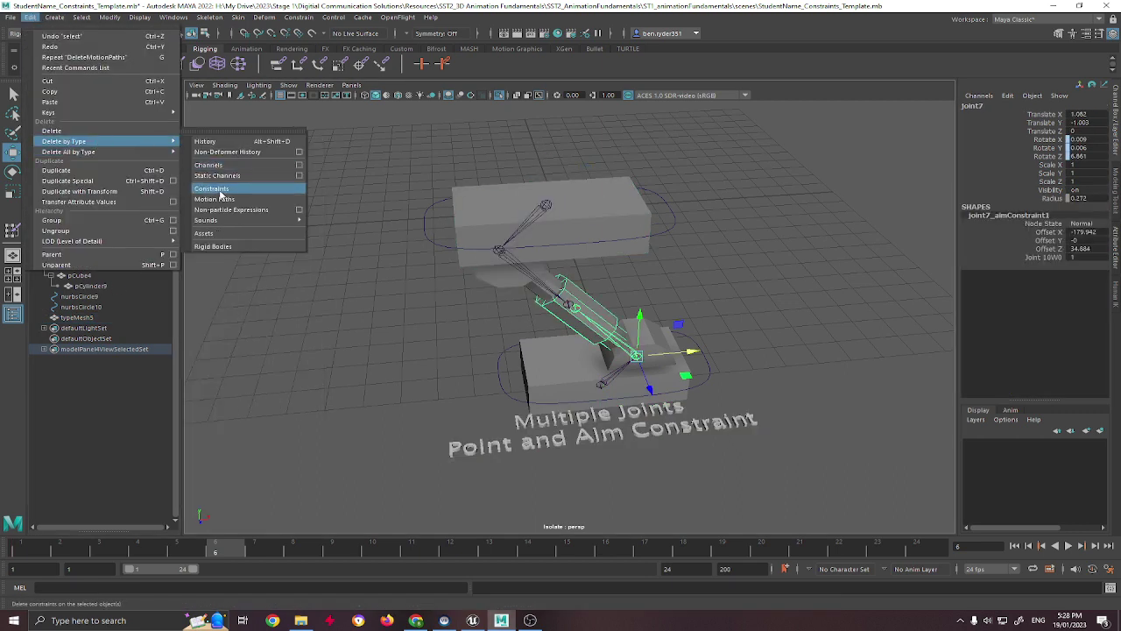
pyautogui.click(219, 189)
# Step: Check joint10 and pCube4, try moving joint9 along X at frame 6, and undo the move
pyautogui.click(541, 284)
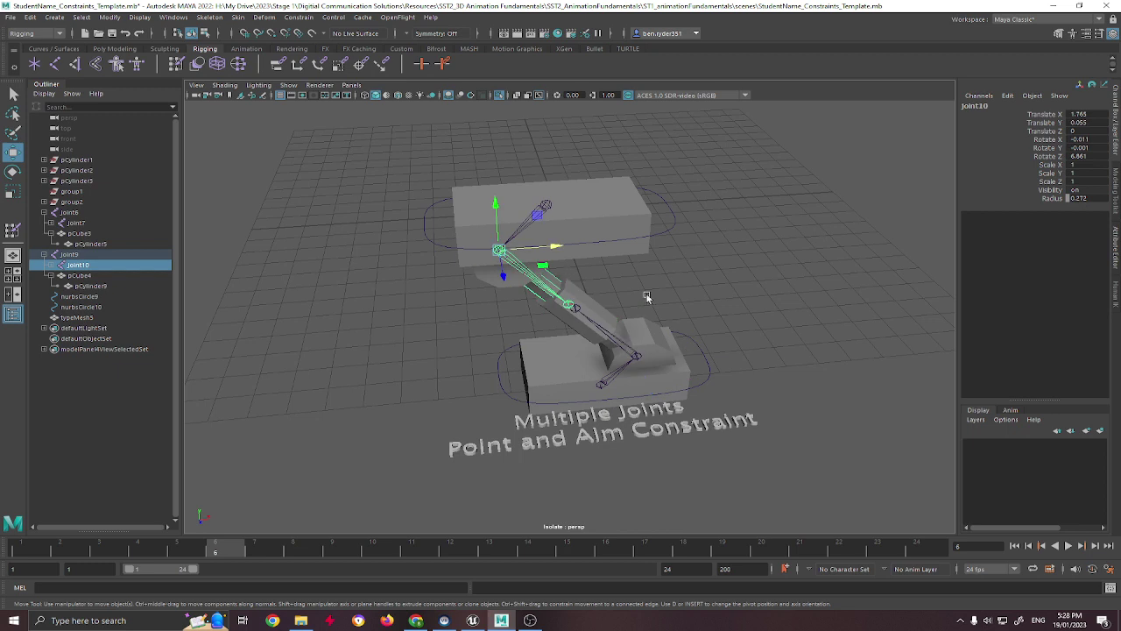
pyautogui.moveTo(596, 251); pyautogui.dragTo(614, 244)
pyautogui.click(618, 239)
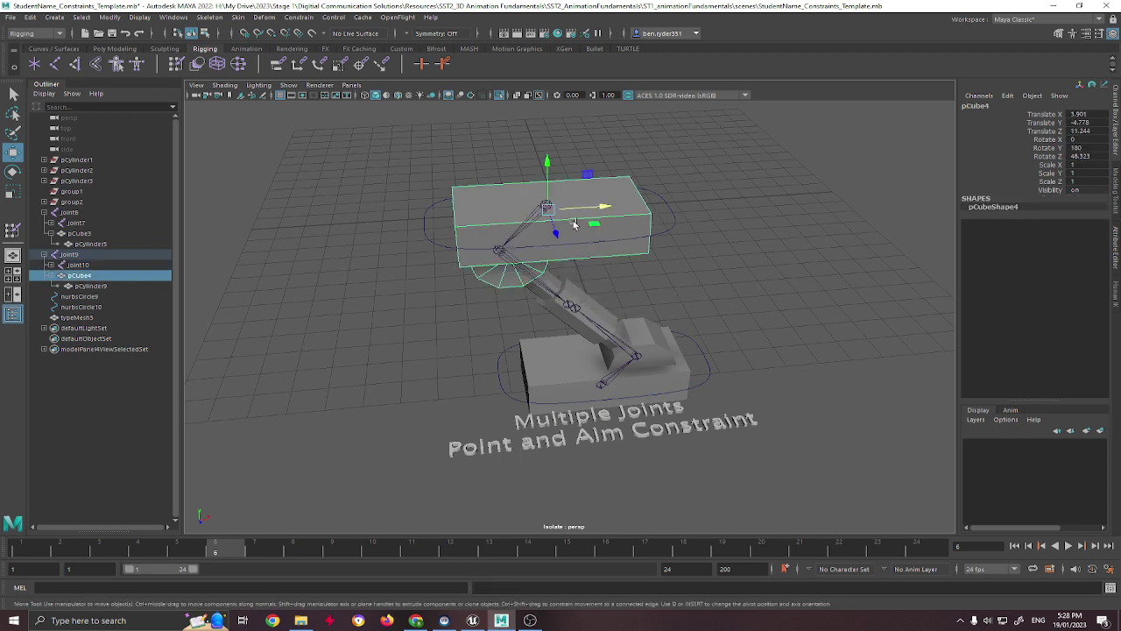
pyautogui.click(528, 219)
pyautogui.moveTo(565, 206); pyautogui.dragTo(478, 210)
pyautogui.hotkey('ctrl', 'z')
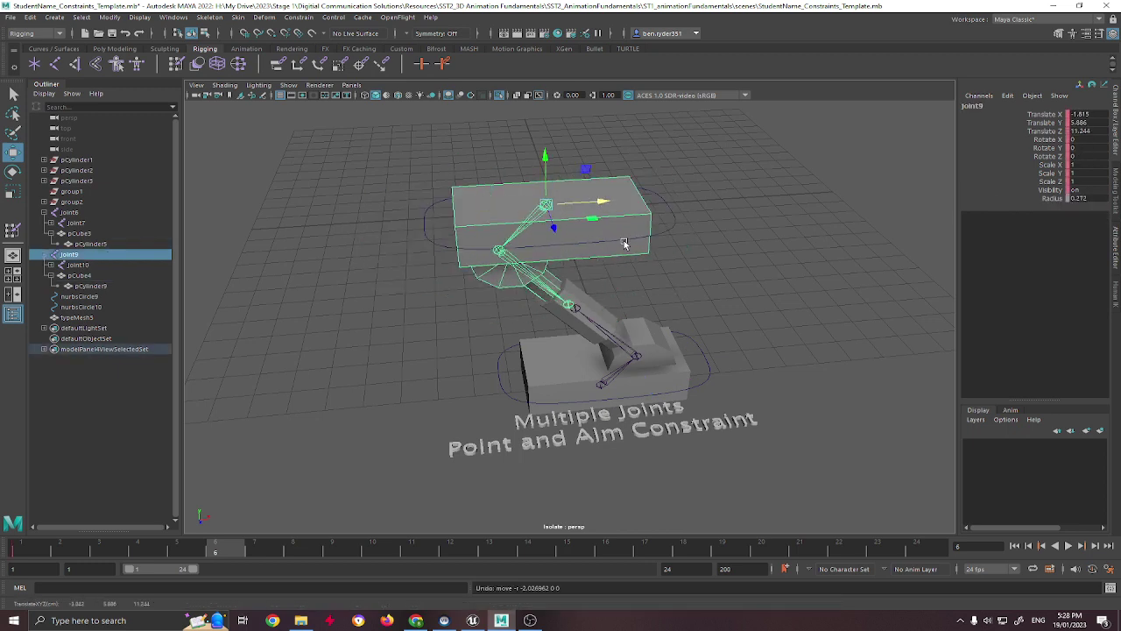
# Step: Move joint9 along X to about 0.102 at frame 6 and set a key on it
pyautogui.press('q')
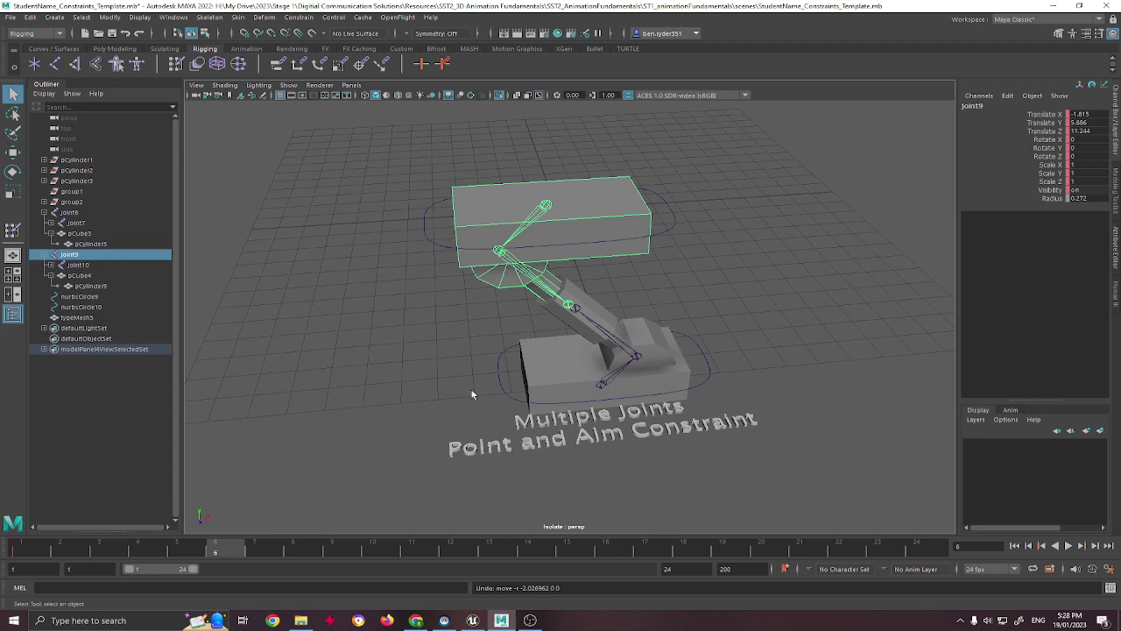
pyautogui.press('w')
pyautogui.moveTo(570, 205); pyautogui.dragTo(648, 200)
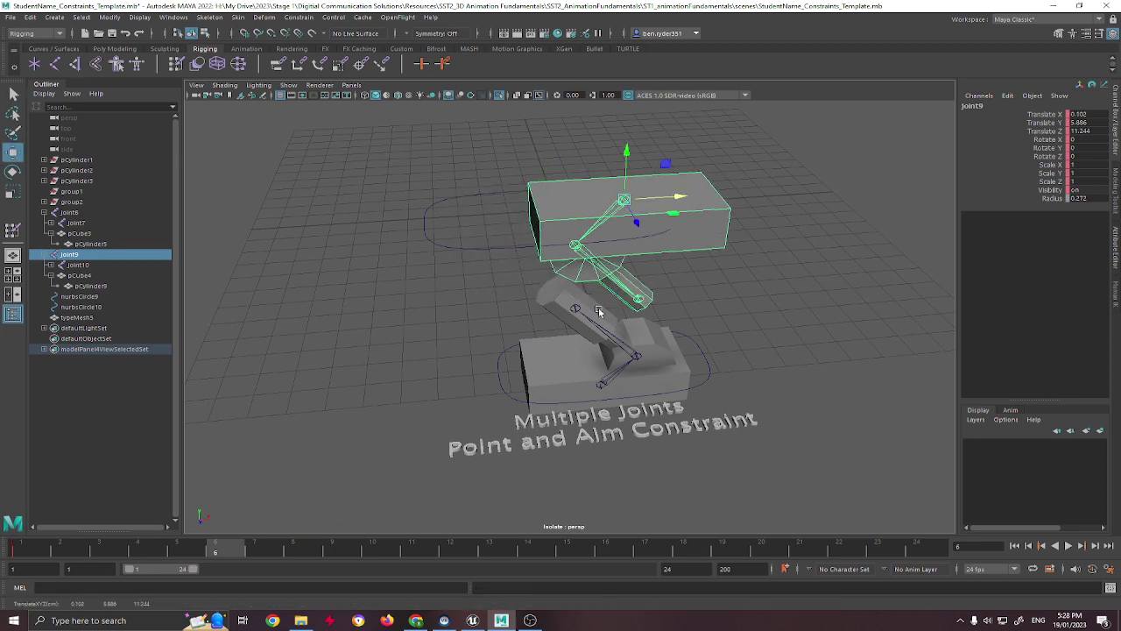
pyautogui.press('s')
# Step: Try rotating joint10 about Z to about -11.3 at frame 3, and undo the rotation
pyautogui.moveTo(229, 555); pyautogui.dragTo(99, 552)
pyautogui.click(527, 253)
pyautogui.press('e')
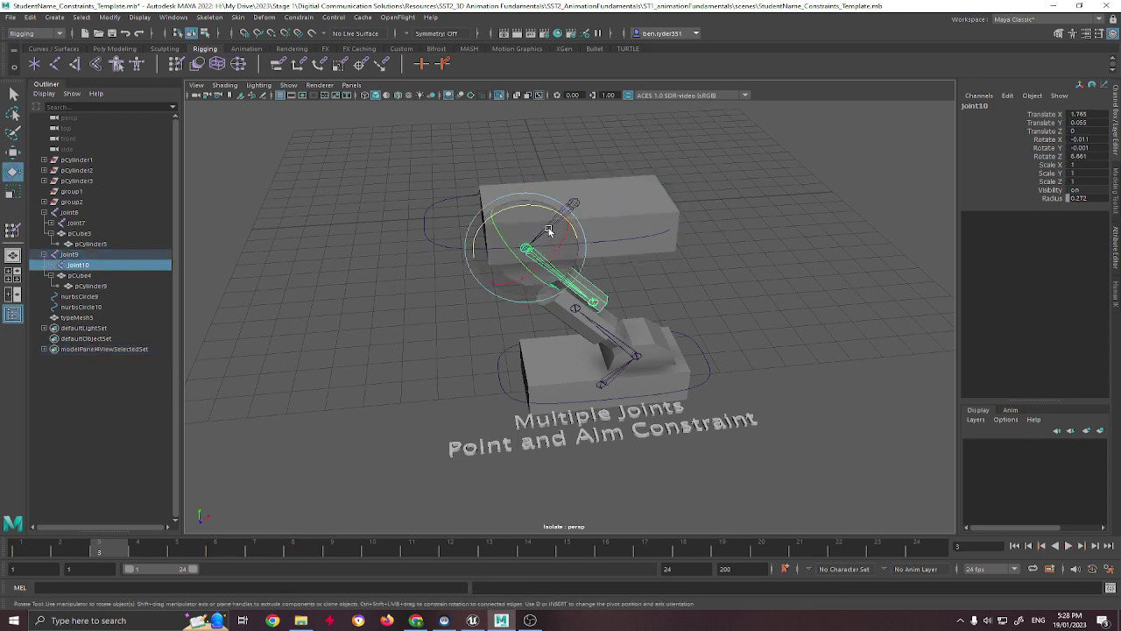
pyautogui.moveTo(558, 216); pyautogui.dragTo(571, 229)
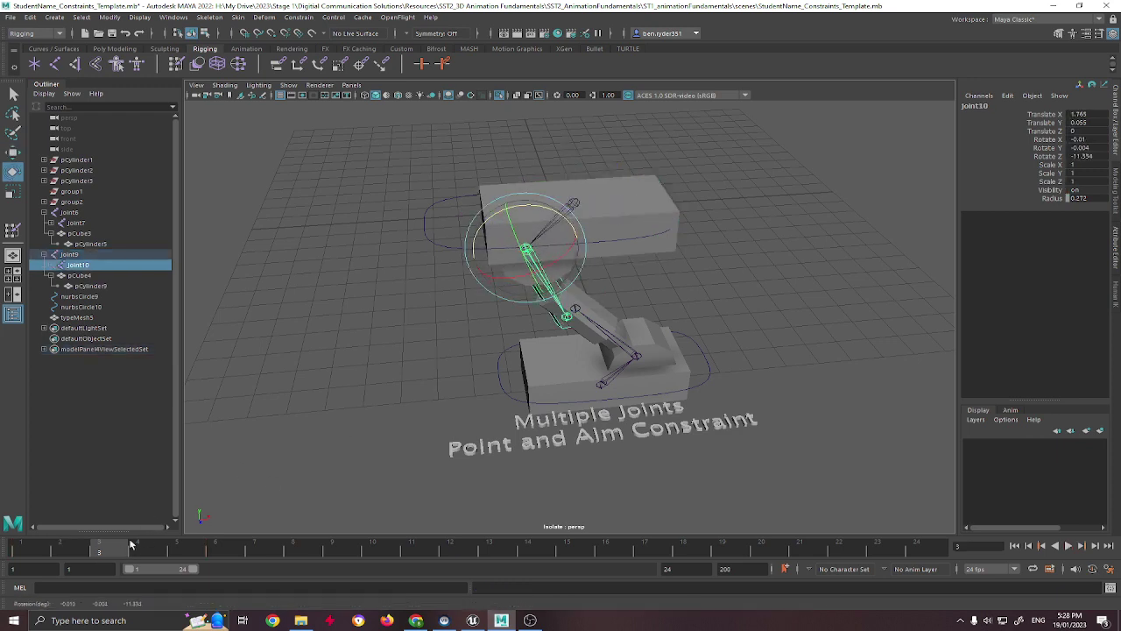
pyautogui.hotkey('ctrl', 'z')
pyautogui.hotkey('ctrl', 'z')
pyautogui.hotkey('ctrl', 'z')
# Step: Key joint10 at frame 1, rotate it about Z to about -3.9 at frame 3, and preview the animation
pyautogui.click(29, 544)
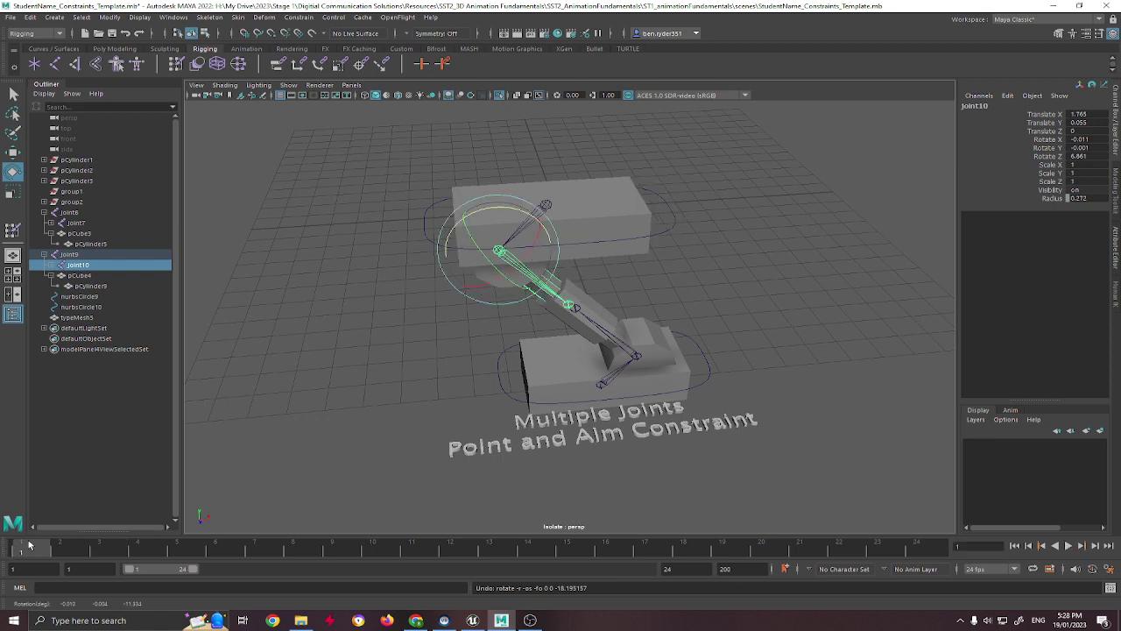
pyautogui.press('s')
pyautogui.click(99, 544)
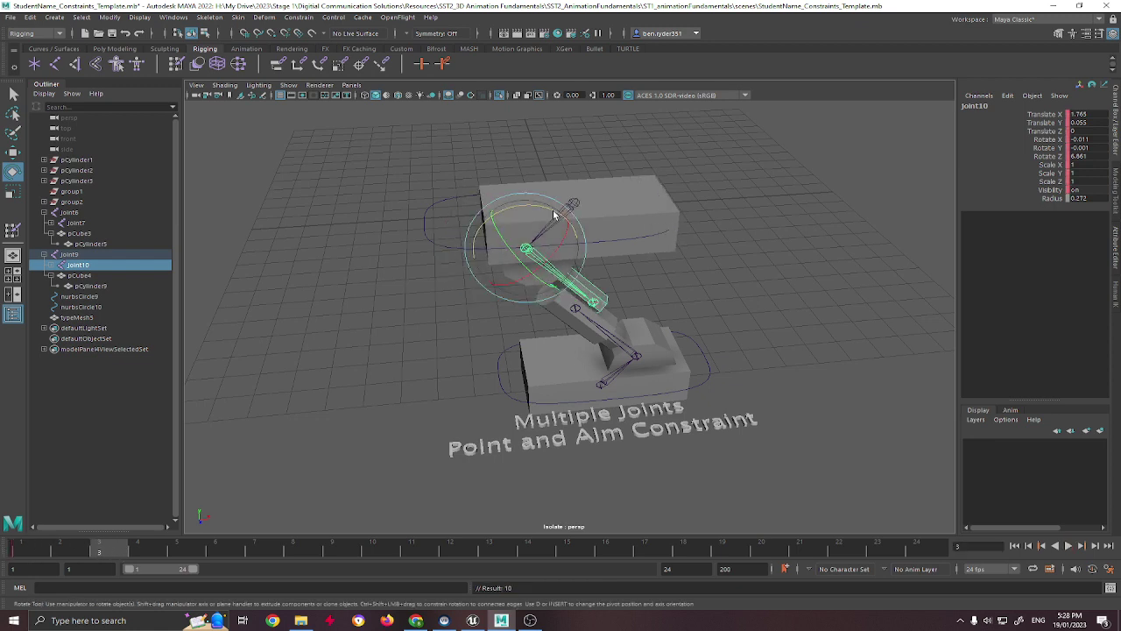
pyautogui.moveTo(554, 214); pyautogui.dragTo(611, 330)
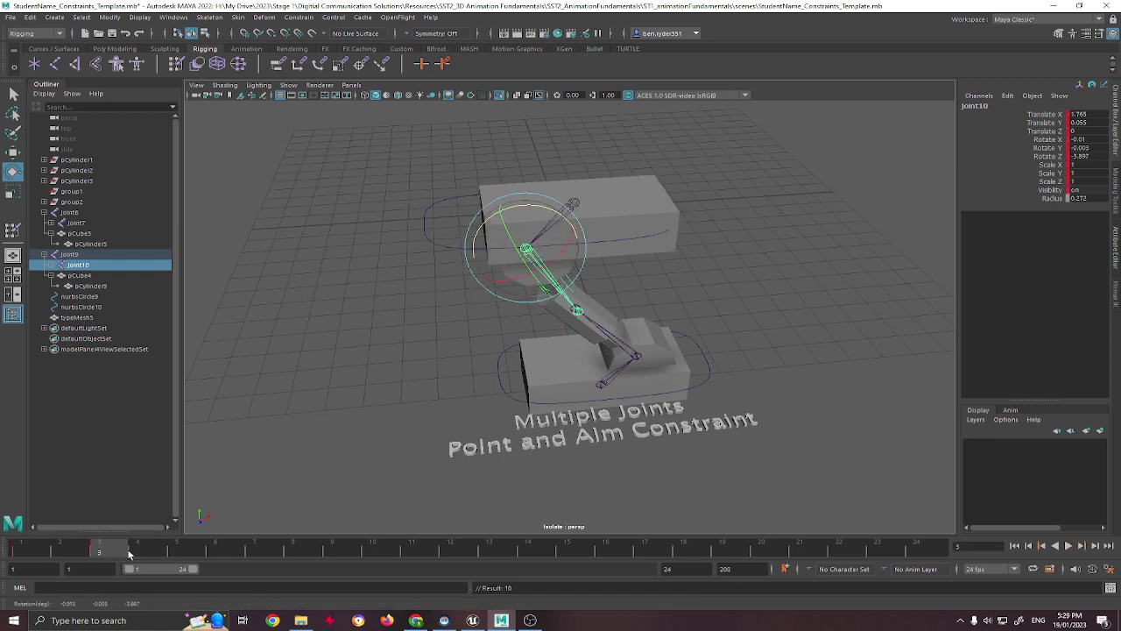
pyautogui.hotkey('alt', 'v')
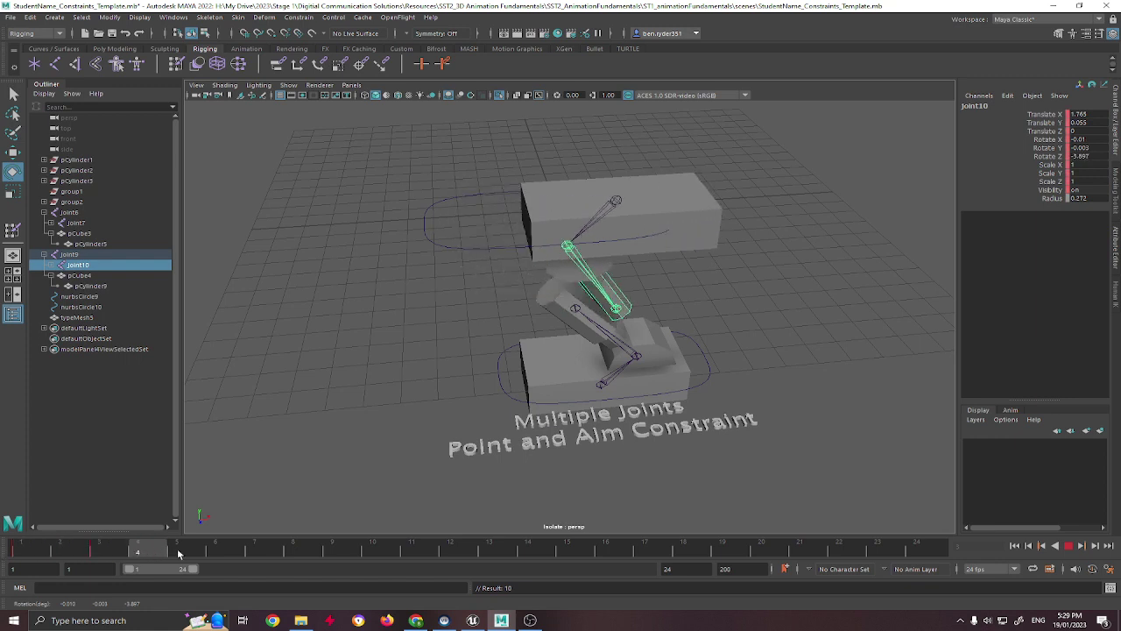
pyautogui.hotkey('alt', 'v')
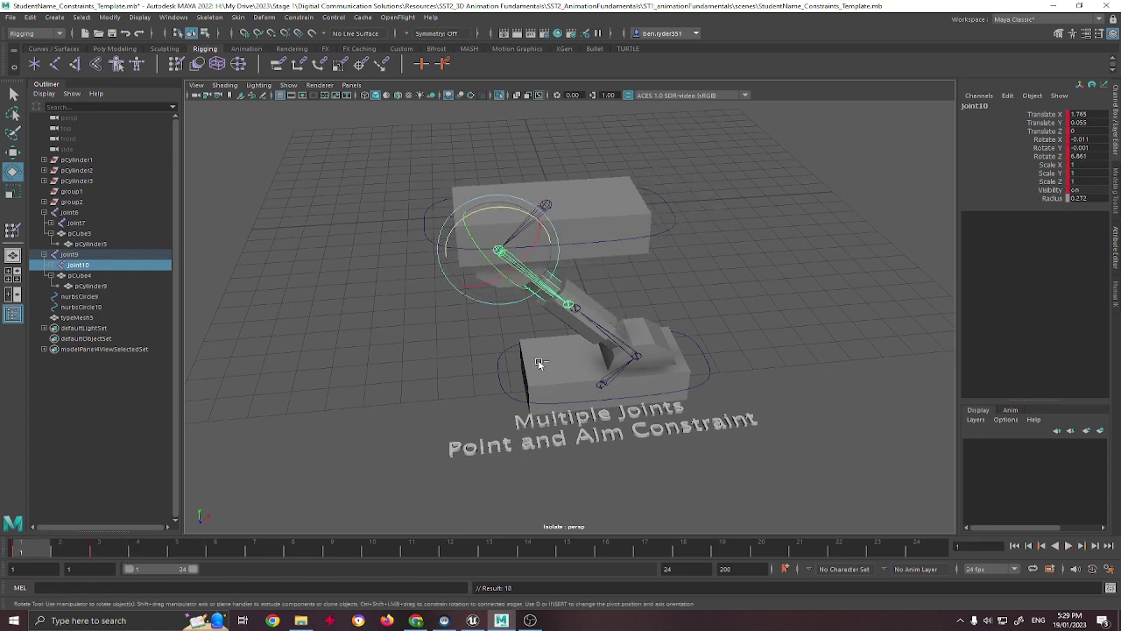
# Step: Undo joint10's keys and rotation, and joint9's keyed move at frame 6
pyautogui.hotkey('ctrl', 'z')
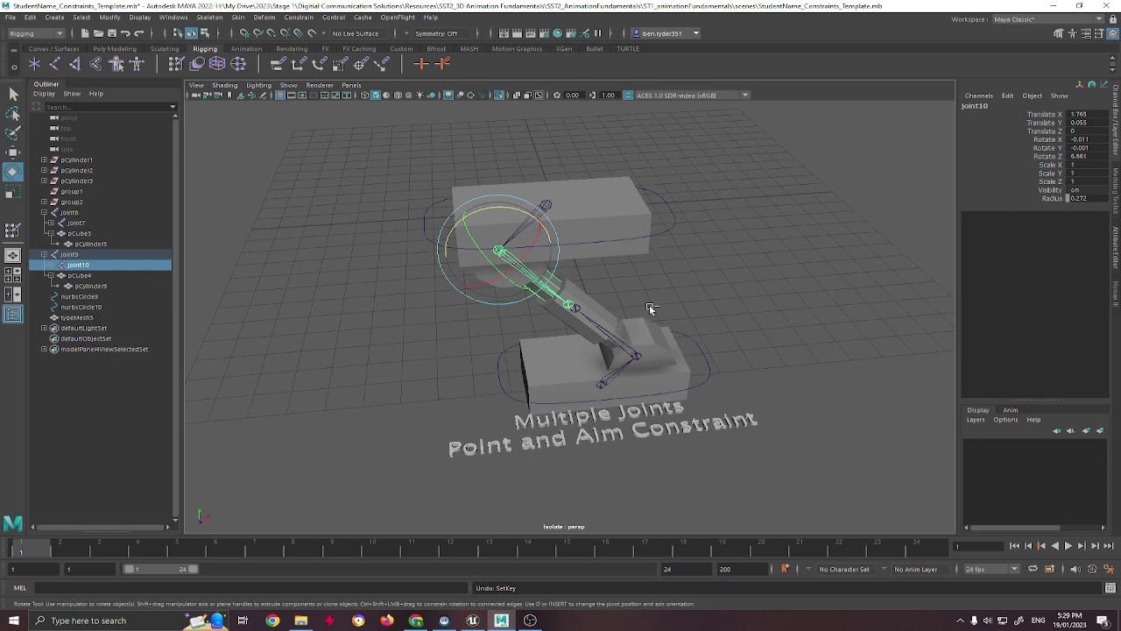
pyautogui.press('q')
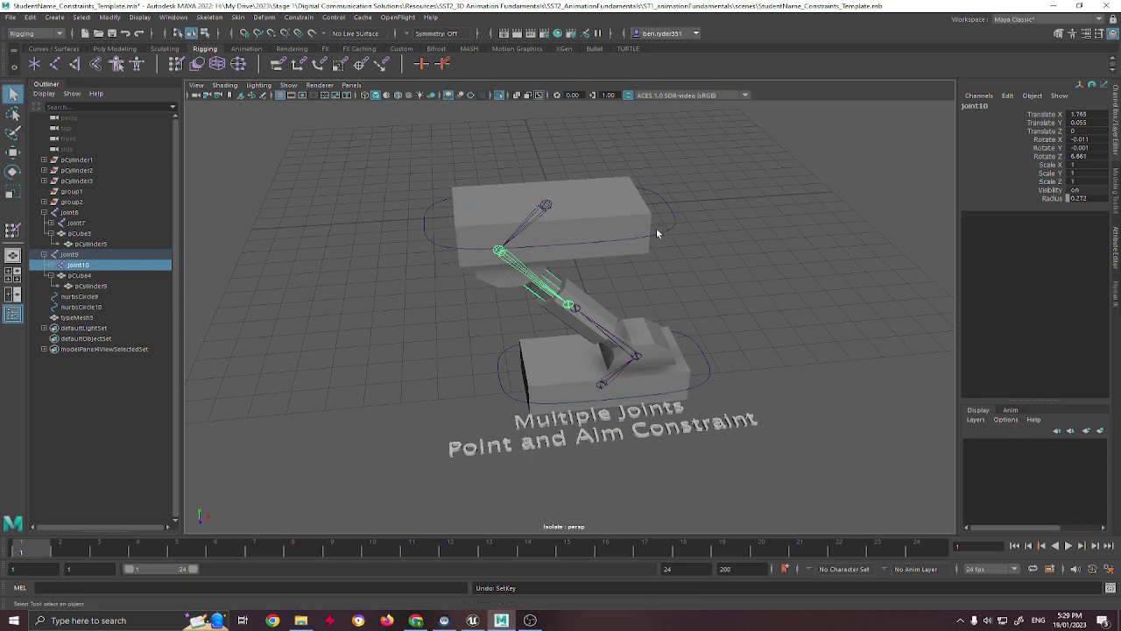
pyautogui.hotkey('ctrl', 'z')
pyautogui.hotkey('ctrl', 'z')
pyautogui.hotkey('ctrl', 'z')
pyautogui.hotkey('ctrl', 'z')
pyautogui.hotkey('ctrl', 'z')
pyautogui.hotkey('ctrl', 'z')
pyautogui.hotkey('ctrl', 'z')
pyautogui.hotkey('ctrl', 'z')
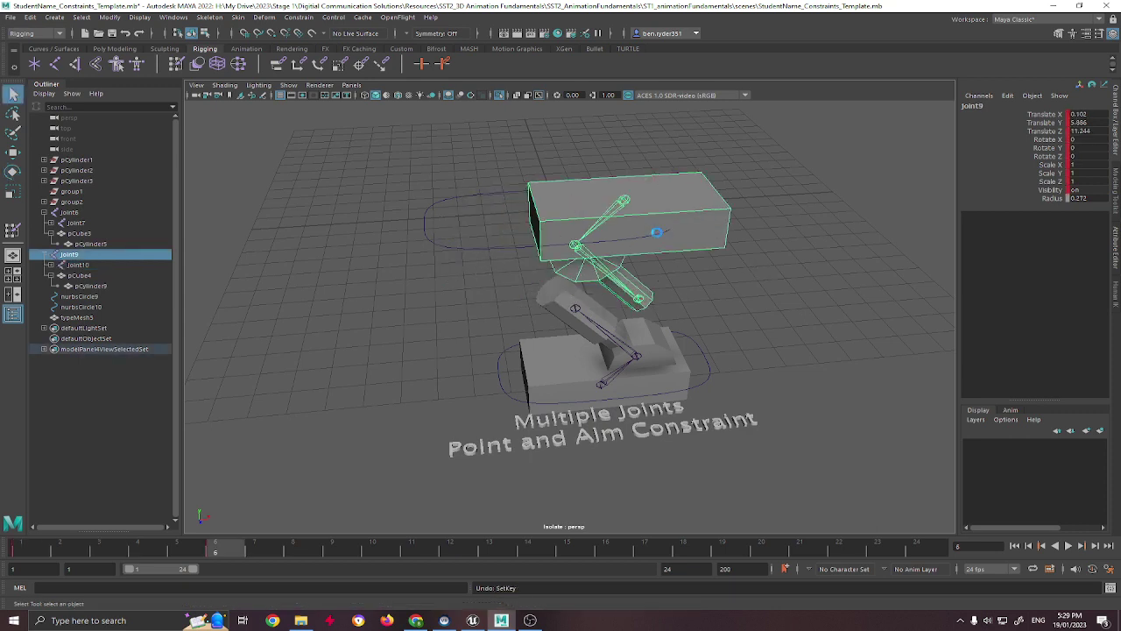
pyautogui.hotkey('ctrl', 'z')
pyautogui.hotkey('ctrl', 'z')
pyautogui.hotkey('ctrl', 'z')
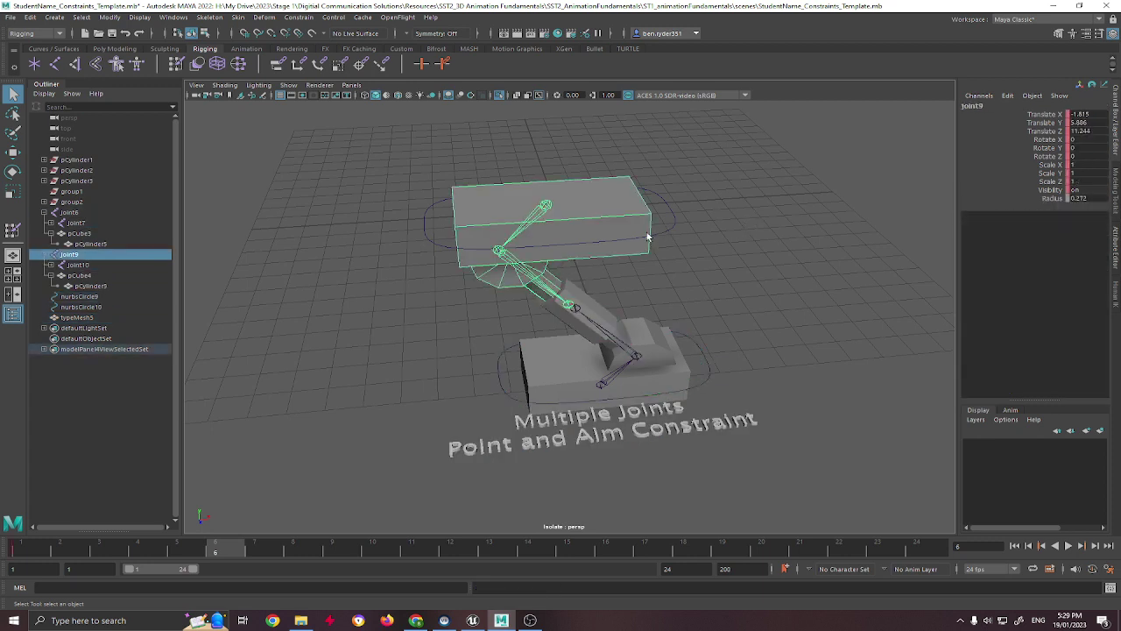
# Step: Select nurbsCircle10, try and undo a short X move, and point-constrain joint9 to the circle
pyautogui.click(648, 237)
pyautogui.click(654, 237)
pyautogui.press('w')
pyautogui.moveTo(575, 221); pyautogui.dragTo(589, 222)
pyautogui.hotkey('ctrl', 'z')
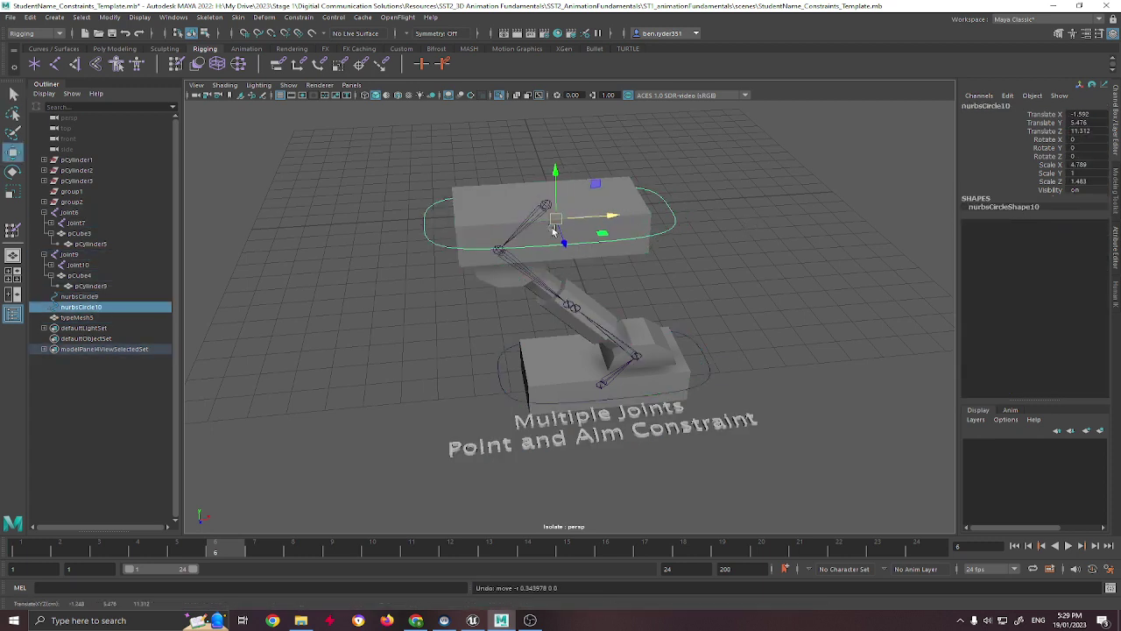
pyautogui.press('q')
pyautogui.keyDown('shift'); pyautogui.click(545, 206); pyautogui.keyUp('shift')
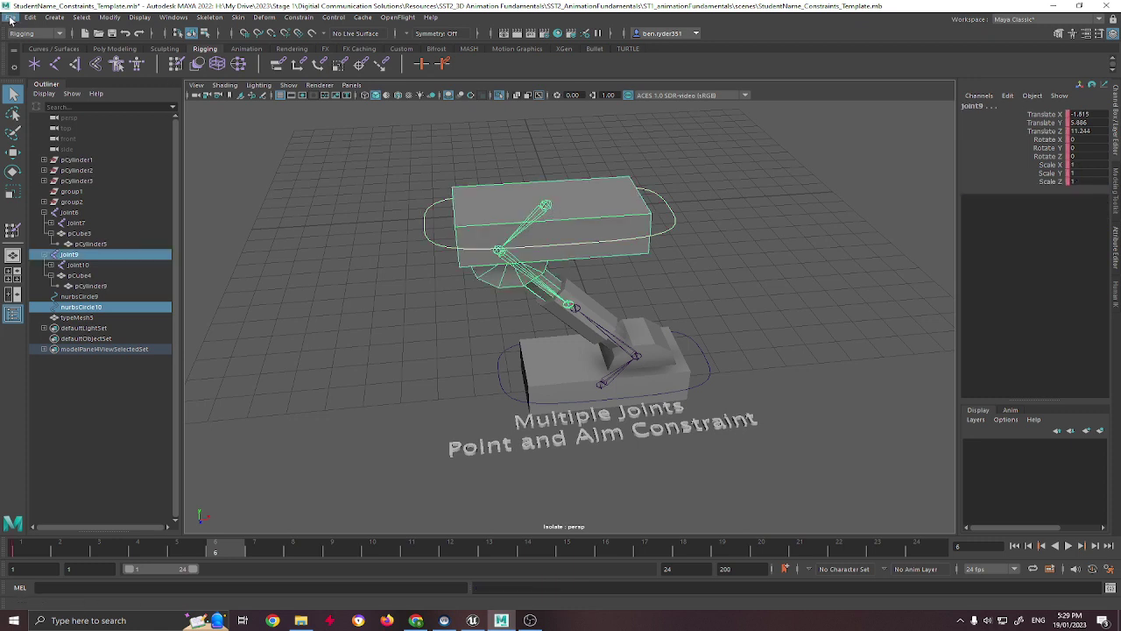
pyautogui.click(299, 66)
# Step: Check the Maintain offset and axis settings in the Point Constraint options
pyautogui.click(289, 17)
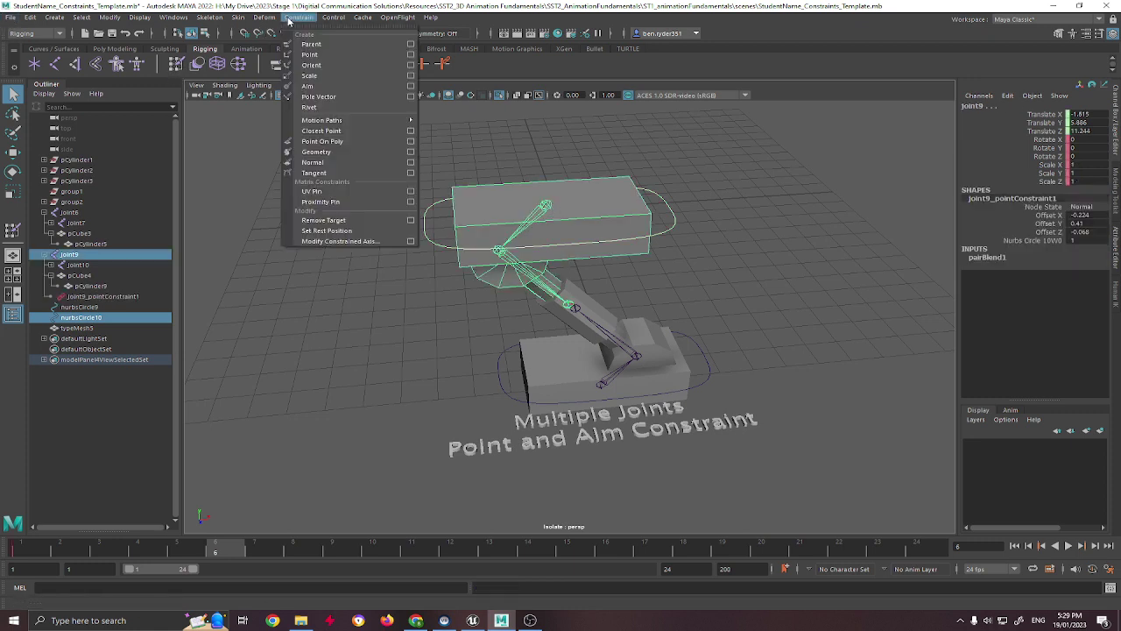
pyautogui.click(411, 54)
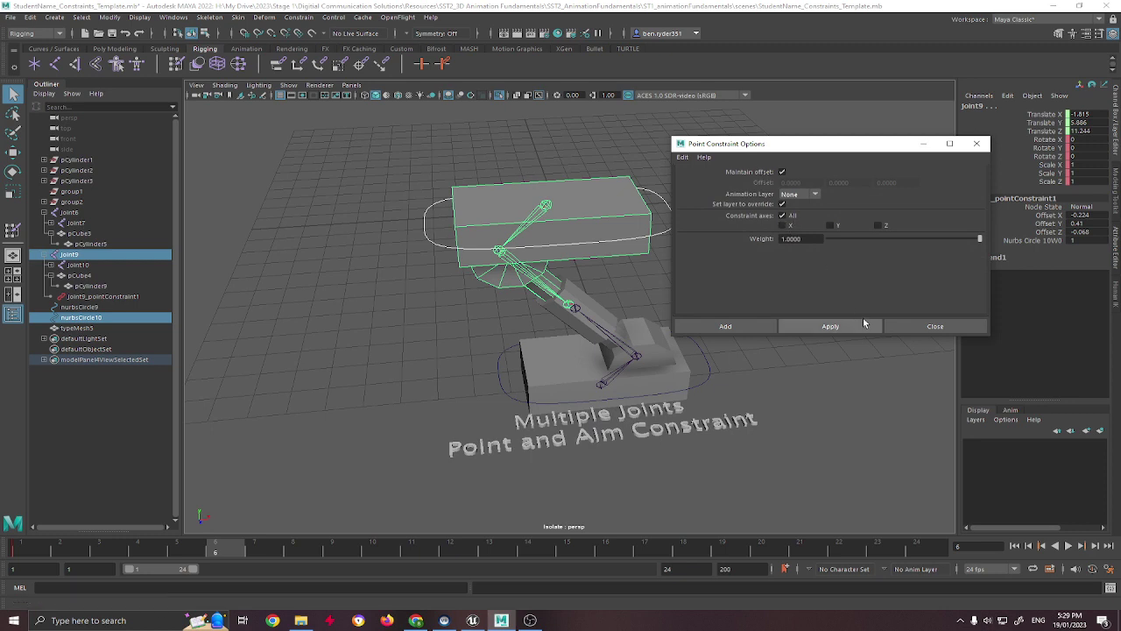
pyautogui.click(935, 326)
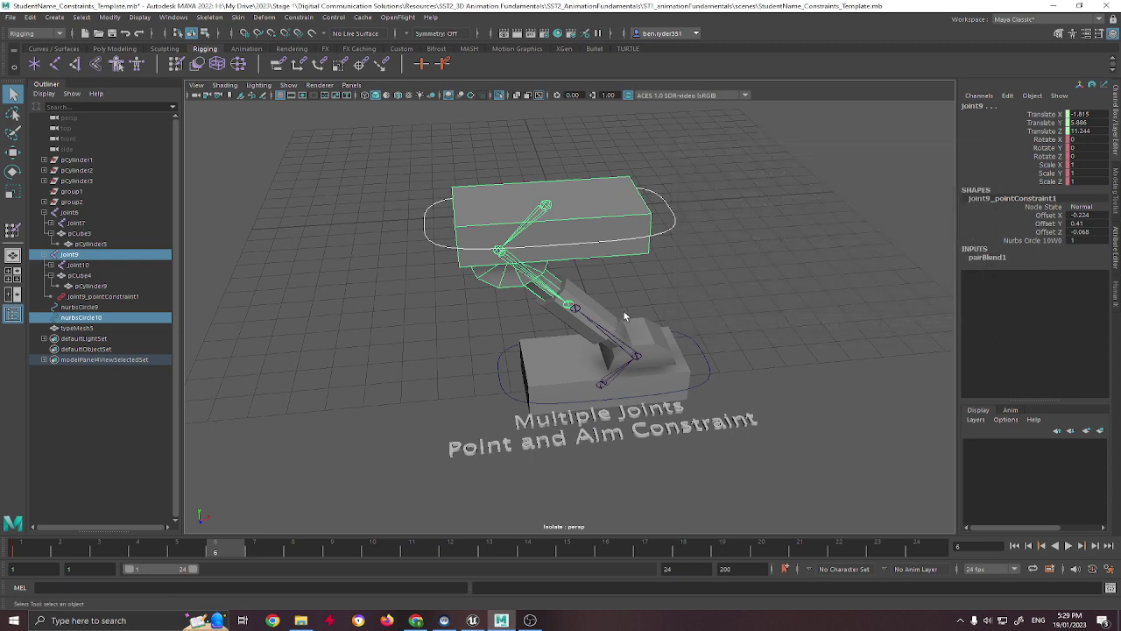
# Step: Apply an aim constraint to joint6 with nurbsCircle9 as the target
pyautogui.click(699, 379)
pyautogui.click(699, 386)
pyautogui.keyDown('shift'); pyautogui.click(606, 381); pyautogui.keyUp('shift')
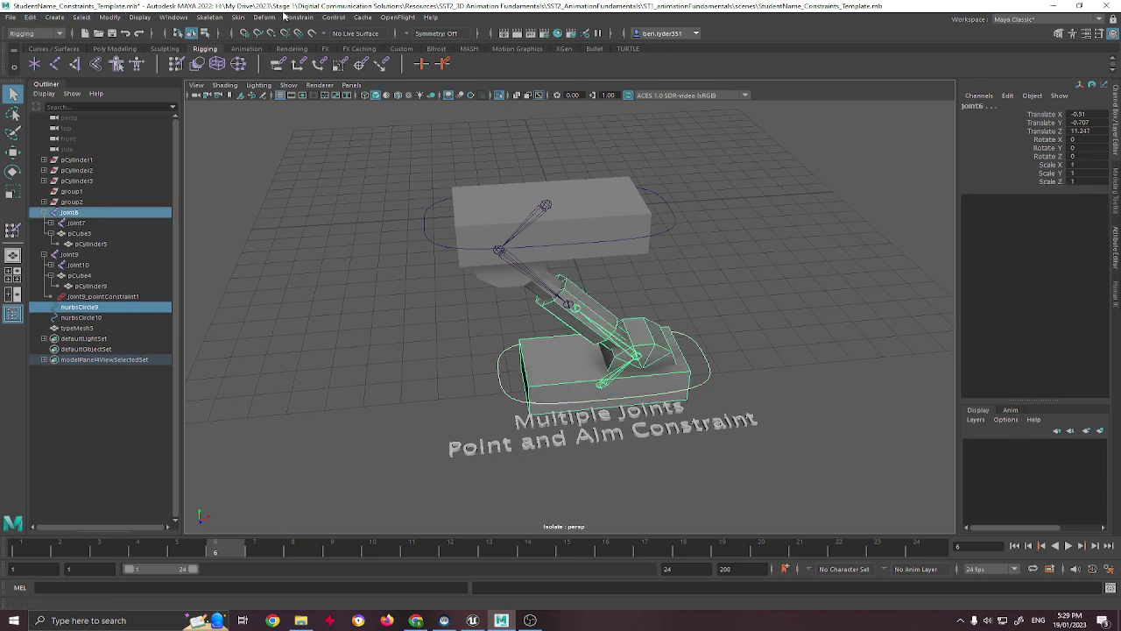
pyautogui.click(299, 17)
pyautogui.click(306, 83)
pyautogui.click(648, 296)
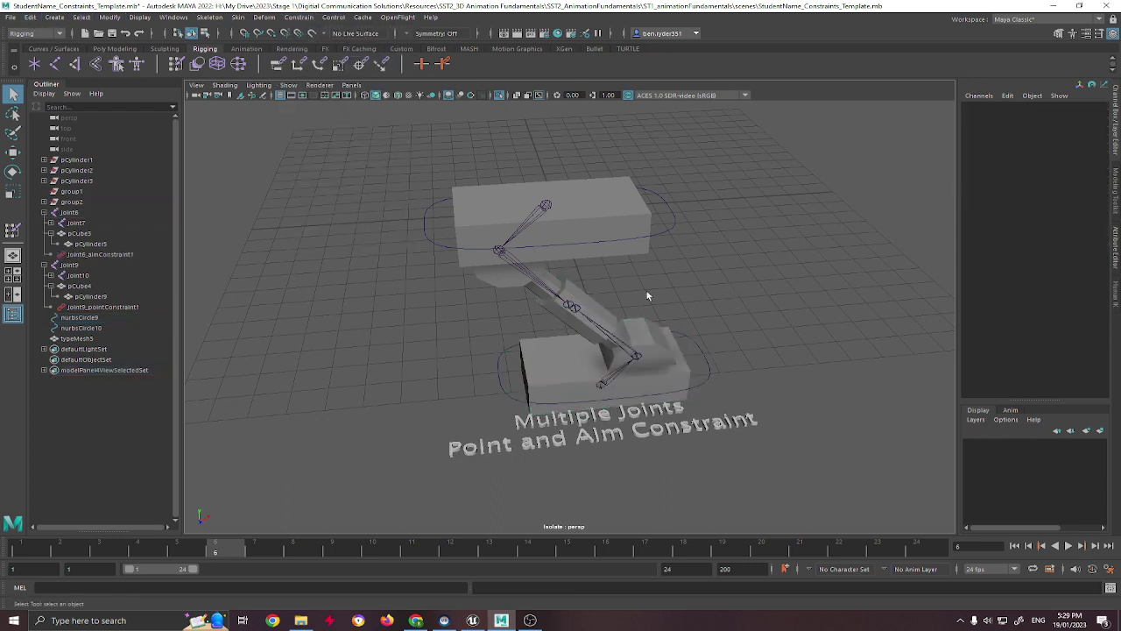
# Step: Try moving nurbsCircle9 along X, and undo the move
pyautogui.click(610, 405)
pyautogui.click(613, 398)
pyautogui.press('w')
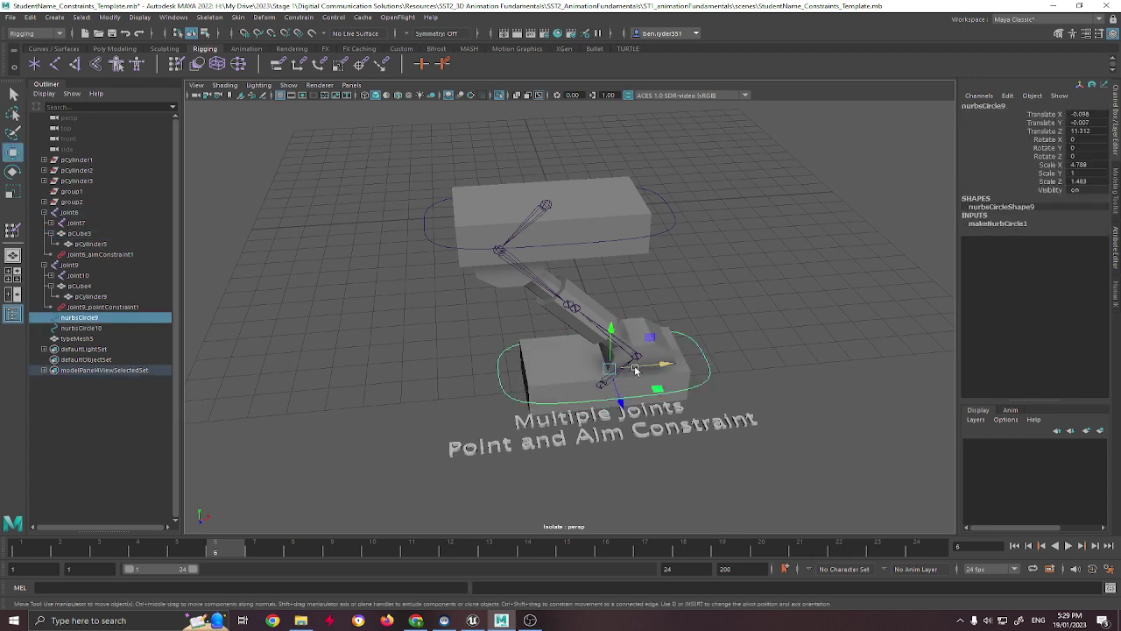
pyautogui.moveTo(644, 372)
pyautogui.mouseDown()
pyautogui.moveTo(517, 375)
pyautogui.moveTo(663, 366)
pyautogui.moveTo(637, 368)
pyautogui.mouseUp()
pyautogui.hotkey('ctrl', 'z')
# Step: Delete the aim constraint under joint6
pyautogui.press('q')
pyautogui.click(585, 320)
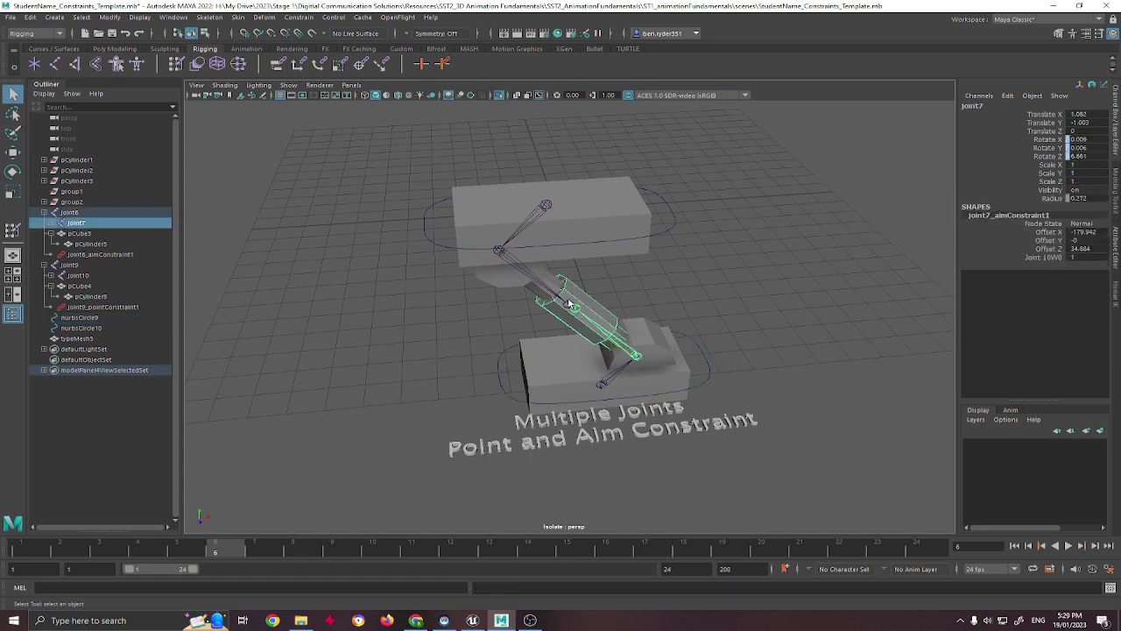
pyautogui.click(105, 254)
pyautogui.press('Delete')
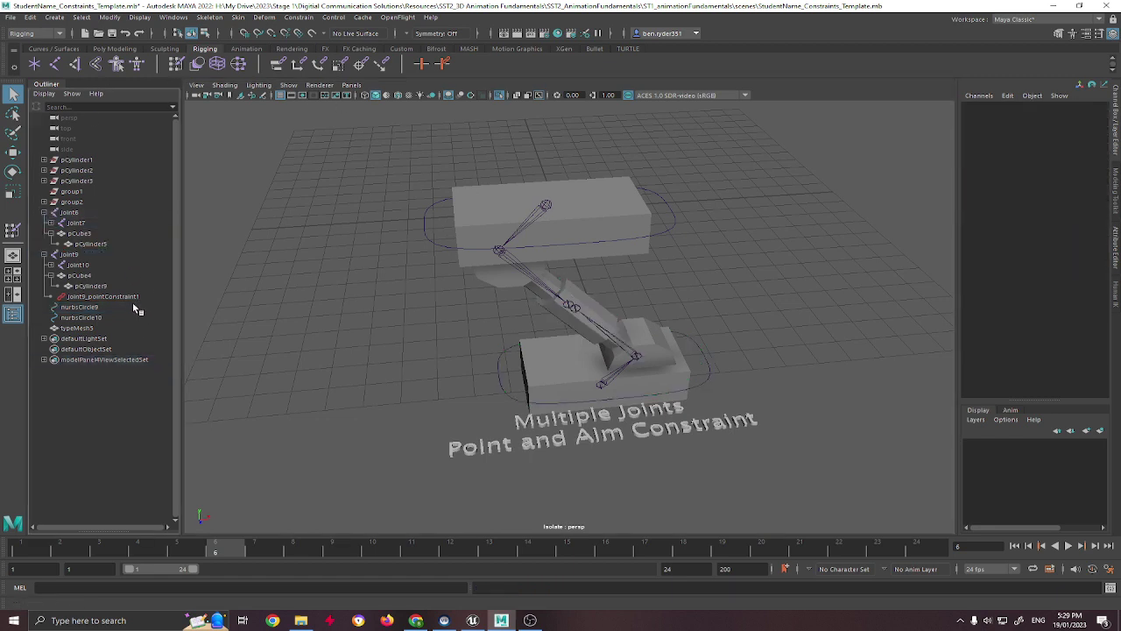
# Step: Check joint9's point constraint, and delete any constraints on joint10
pyautogui.click(132, 298)
pyautogui.click(553, 303)
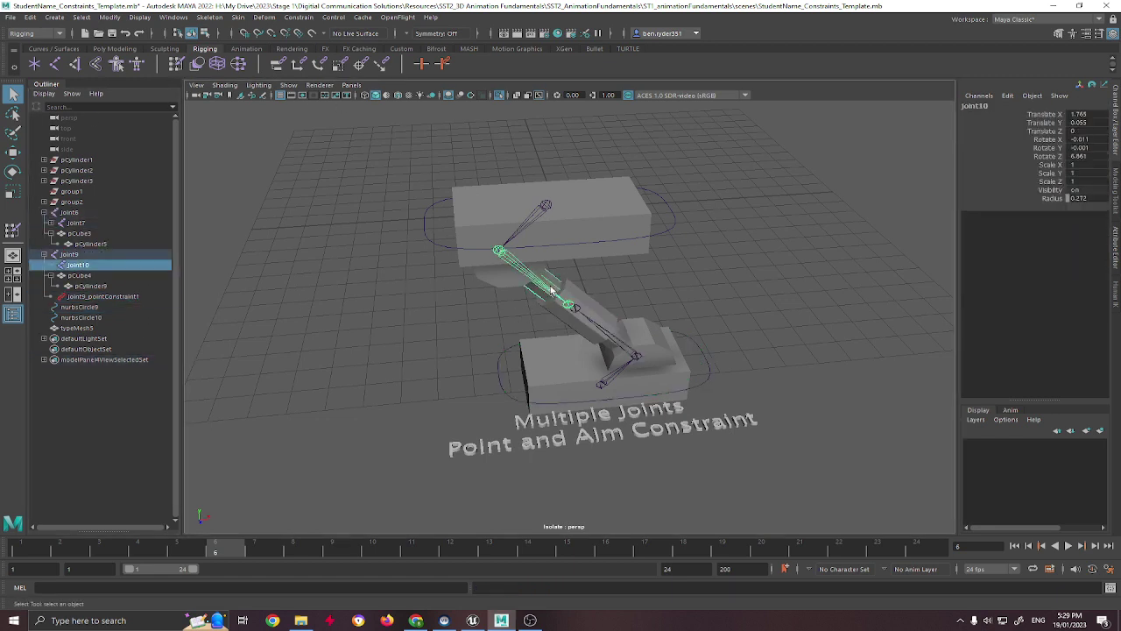
pyautogui.click(30, 17)
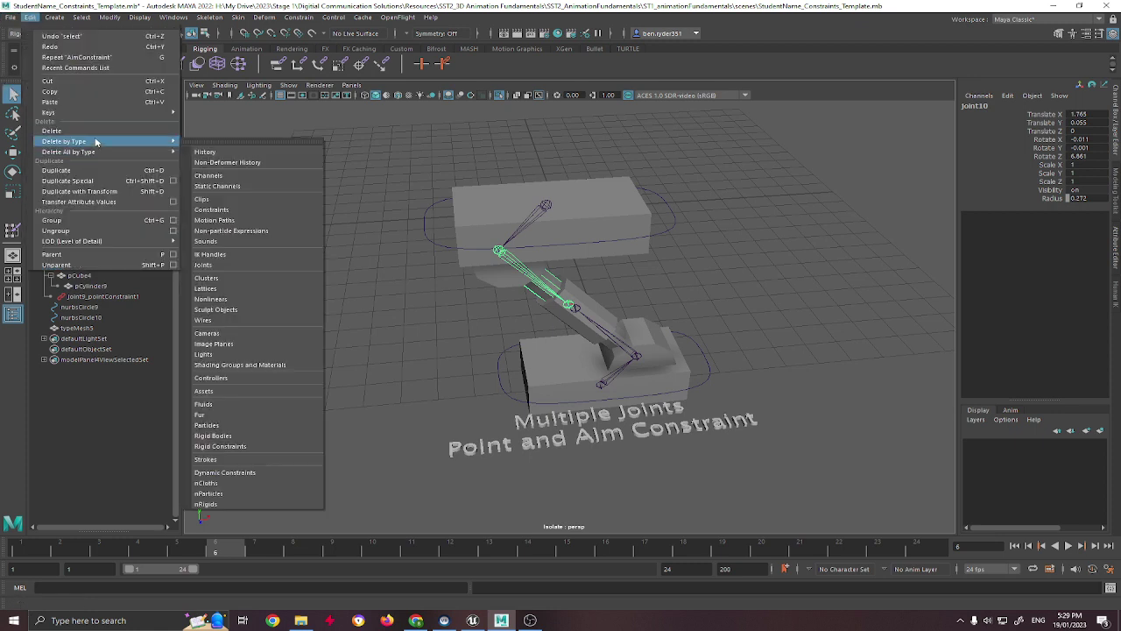
pyautogui.moveTo(95, 142)
pyautogui.click(237, 189)
# Step: Try moving nurbsCircle10 along X with the Move tool, and undo the move
pyautogui.click(541, 241)
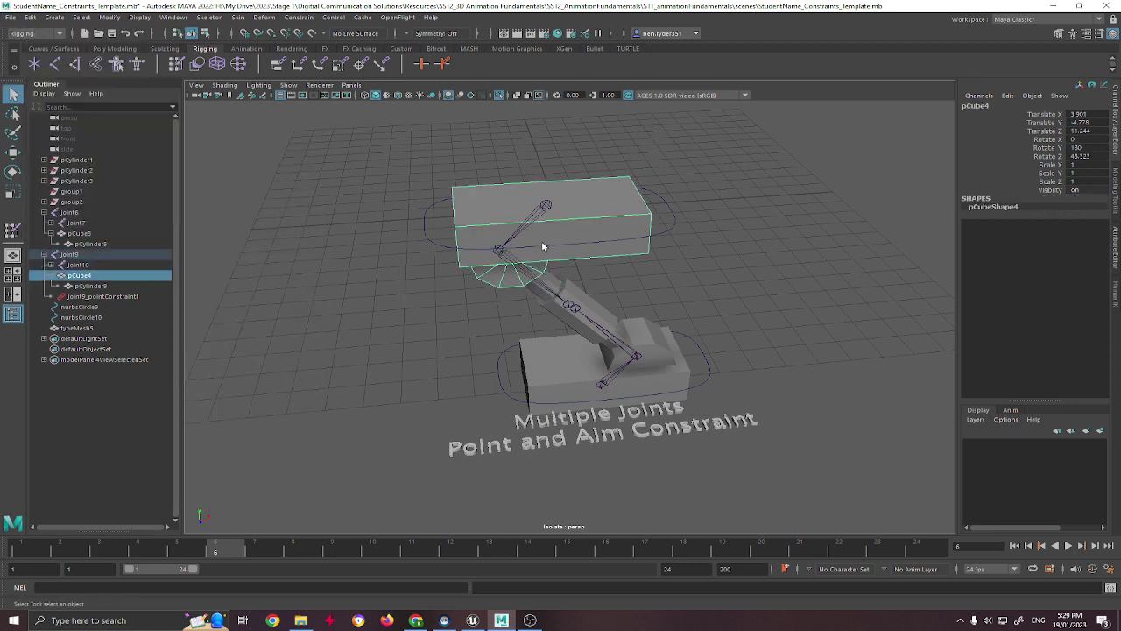
pyautogui.press('w')
pyautogui.moveTo(577, 220); pyautogui.dragTo(600, 221)
pyautogui.hotkey('ctrl', 'z')
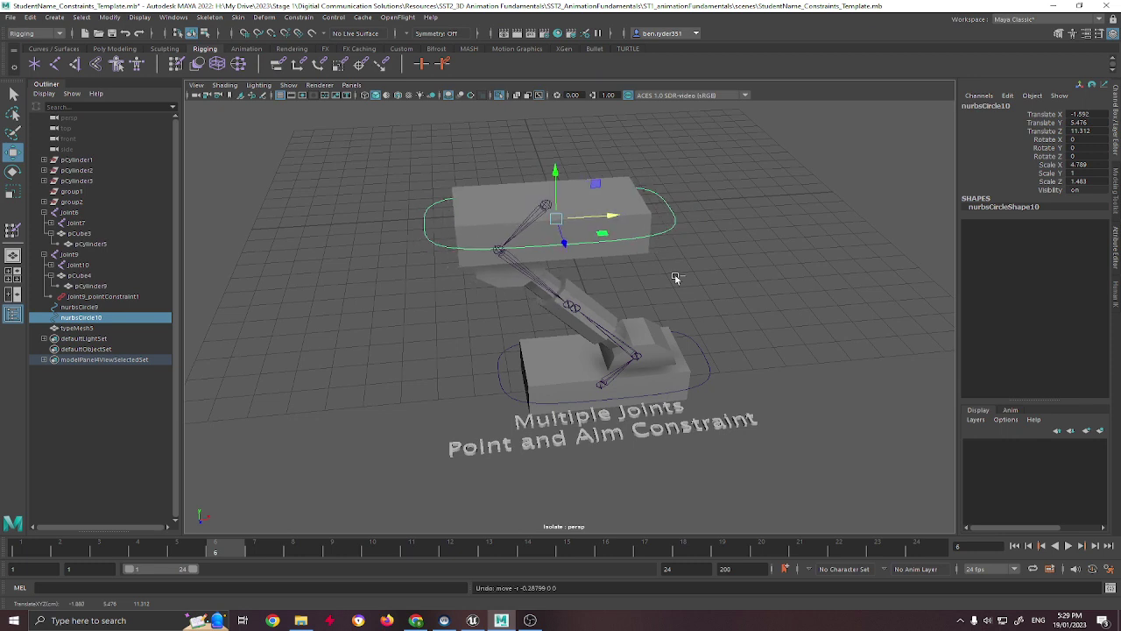
# Step: Select nurbsCircle9, try and undo a short X move, and point-constrain joint6 to the circle
pyautogui.click(708, 364)
pyautogui.moveTo(649, 364); pyautogui.dragTo(665, 363)
pyautogui.hotkey('ctrl', 'z')
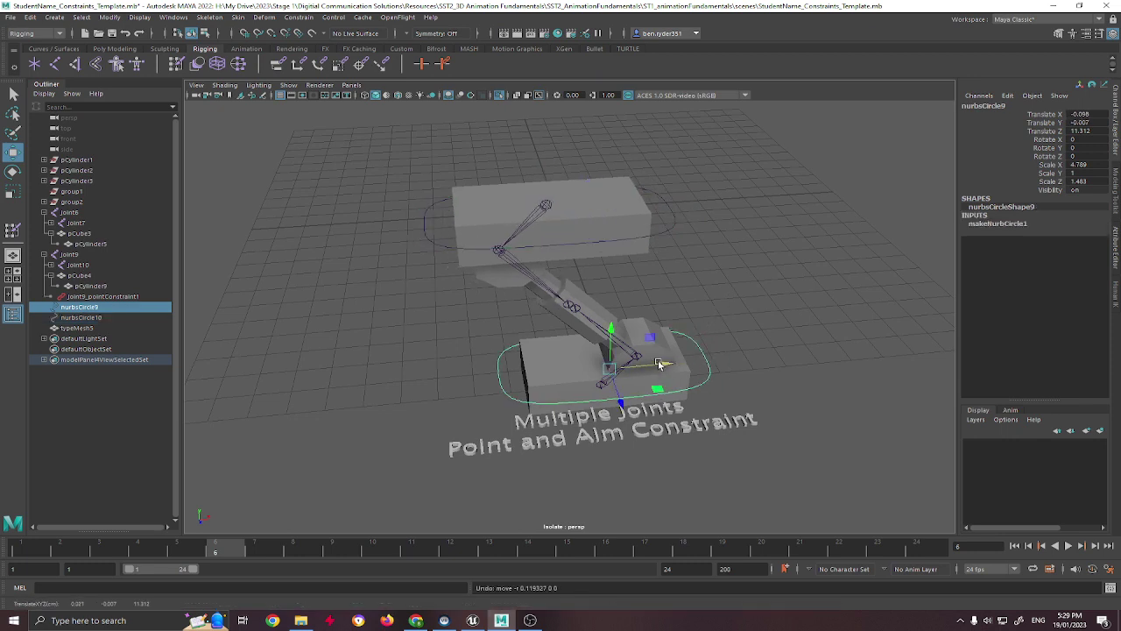
pyautogui.keyDown('shift'); pyautogui.click(602, 385); pyautogui.keyUp('shift')
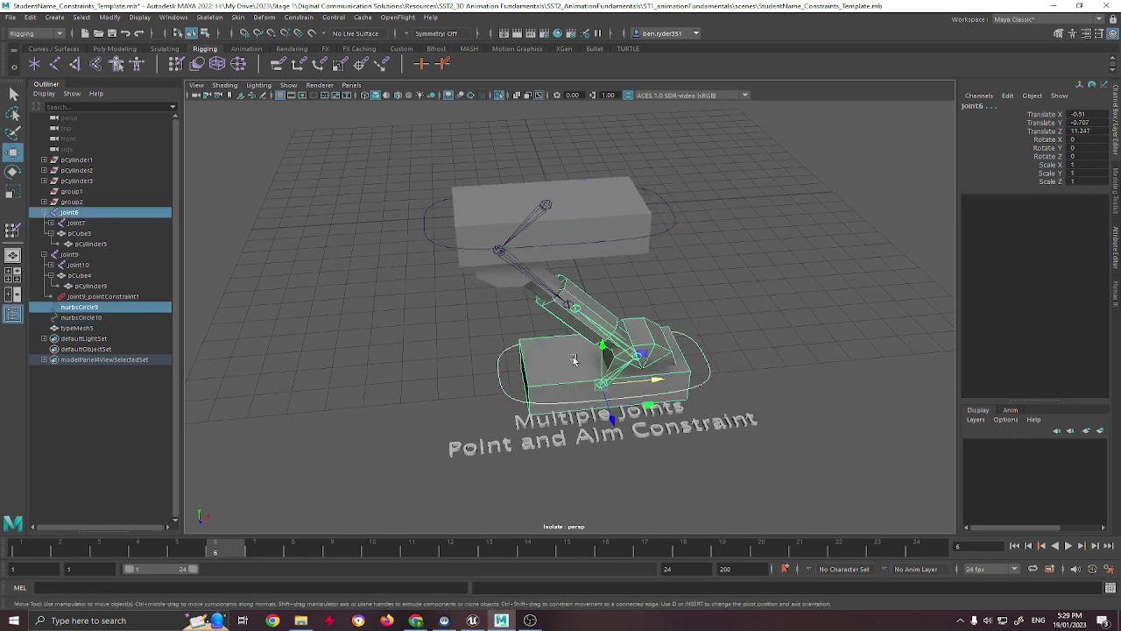
pyautogui.click(298, 63)
pyautogui.click(740, 329)
# Step: Select nurbsCircle9, try a short move with the Move tool, and undo it
pyautogui.click(632, 392)
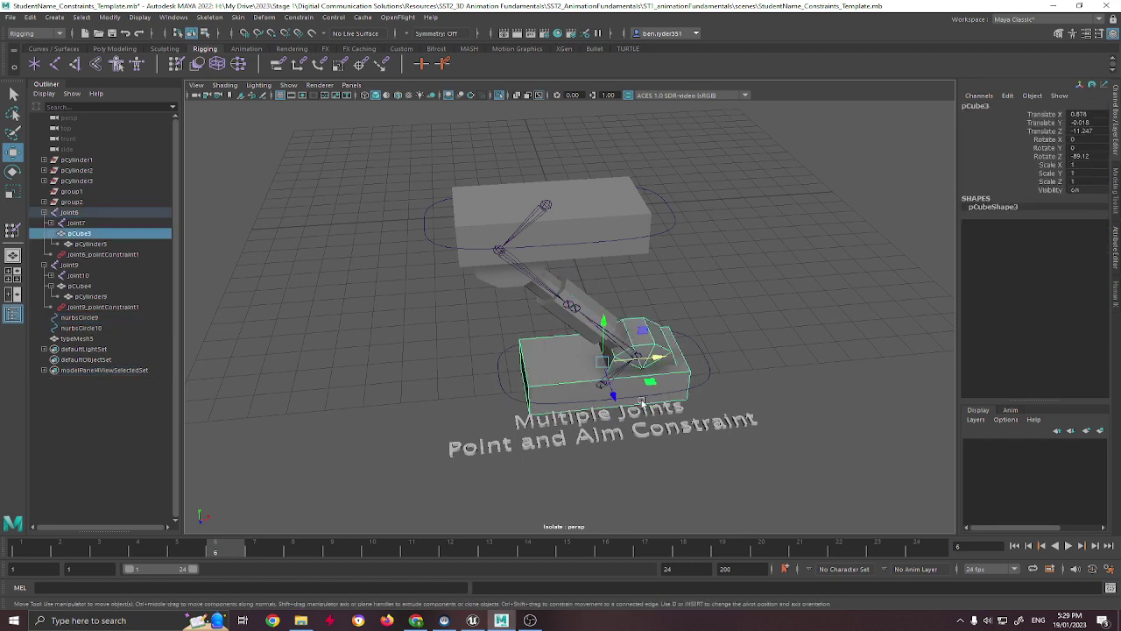
pyautogui.click(634, 399)
pyautogui.press('q')
pyautogui.click(633, 398)
pyautogui.press('w')
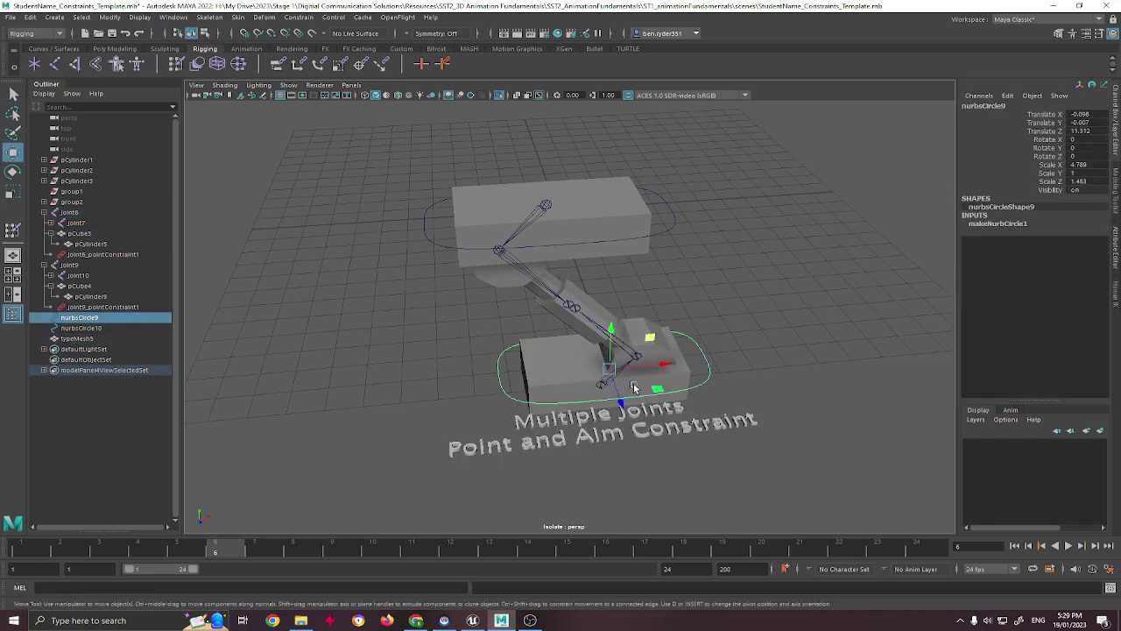
pyautogui.moveTo(625, 373)
pyautogui.mouseDown()
pyautogui.moveTo(635, 372)
pyautogui.moveTo(621, 372)
pyautogui.mouseUp()
pyautogui.hotkey('ctrl', 'z')
# Step: Select nurbsCircle10, try a short move along X, and undo it
pyautogui.press('q')
pyautogui.click(600, 243)
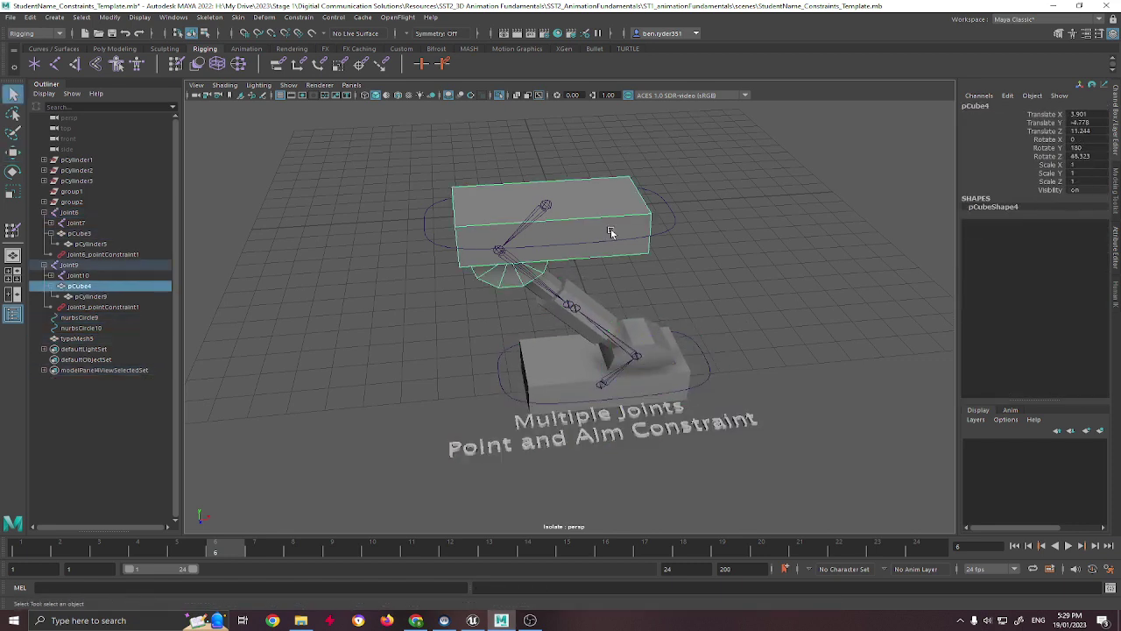
pyautogui.press('w')
pyautogui.moveTo(606, 218); pyautogui.dragTo(616, 219)
pyautogui.hotkey('ctrl', 'z')
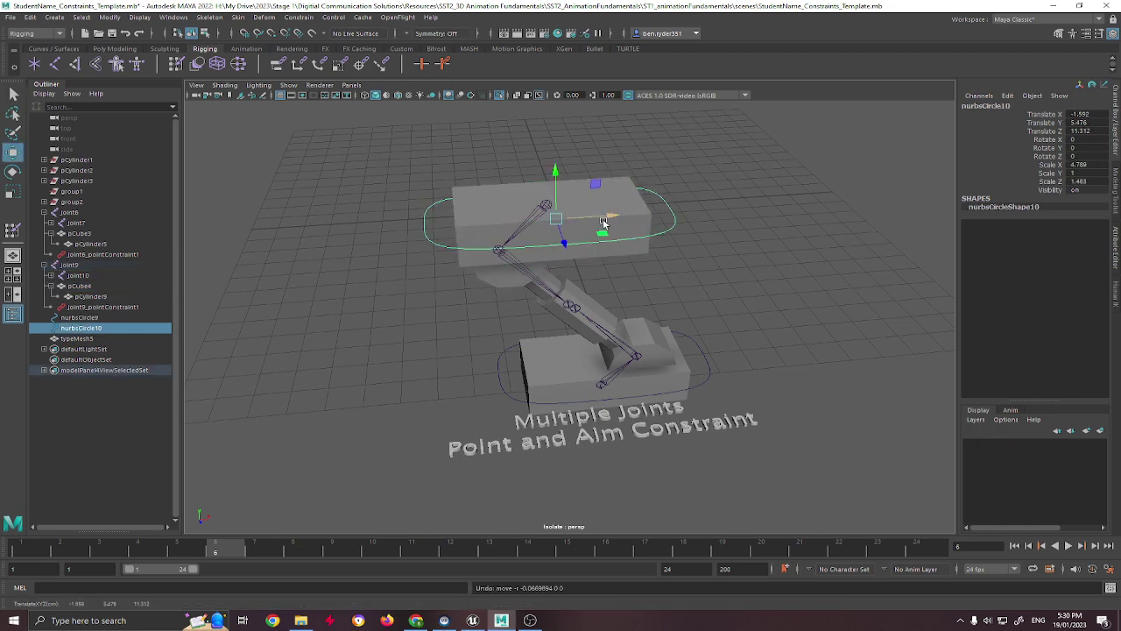
pyautogui.press('q')
# Step: Aim-constrain joint7 to joint10 with Maintain offset on, aim vector 1, 0, 0 and all axes constrained
pyautogui.keyDown('alt'); pyautogui.moveTo(570, 285); pyautogui.dragTo(558, 266); pyautogui.keyUp('alt')
pyautogui.scroll(4, 564, 282)
pyautogui.keyDown('alt'); pyautogui.moveTo(565, 286); pyautogui.dragTo(576, 334, button='middle'); pyautogui.keyUp('alt')
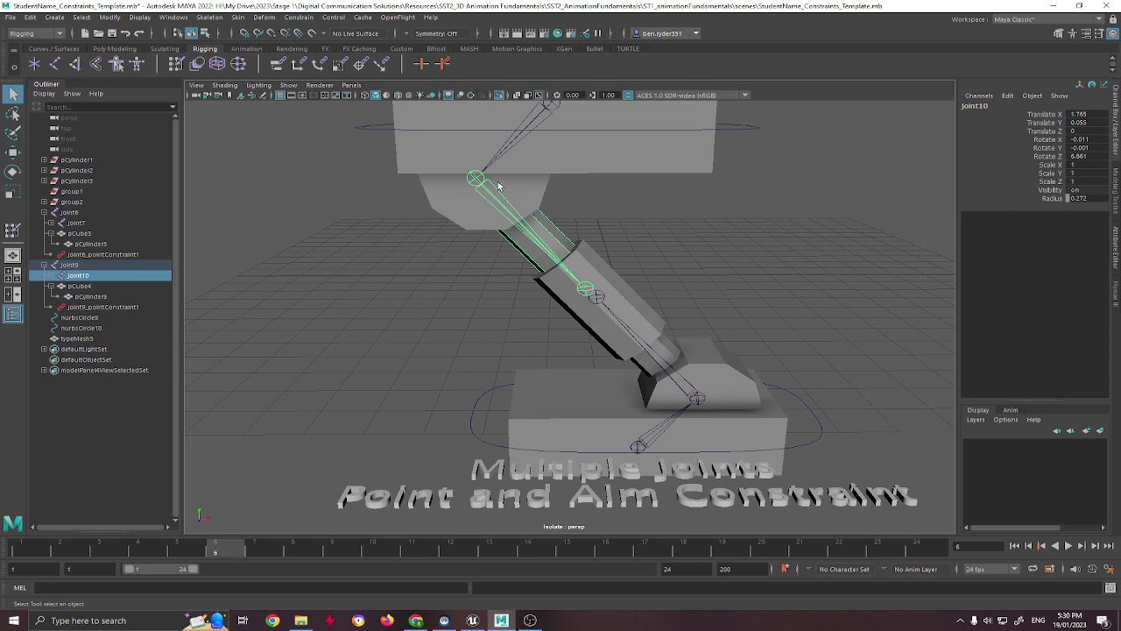
pyautogui.keyDown('shift'); pyautogui.click(649, 356); pyautogui.keyUp('shift')
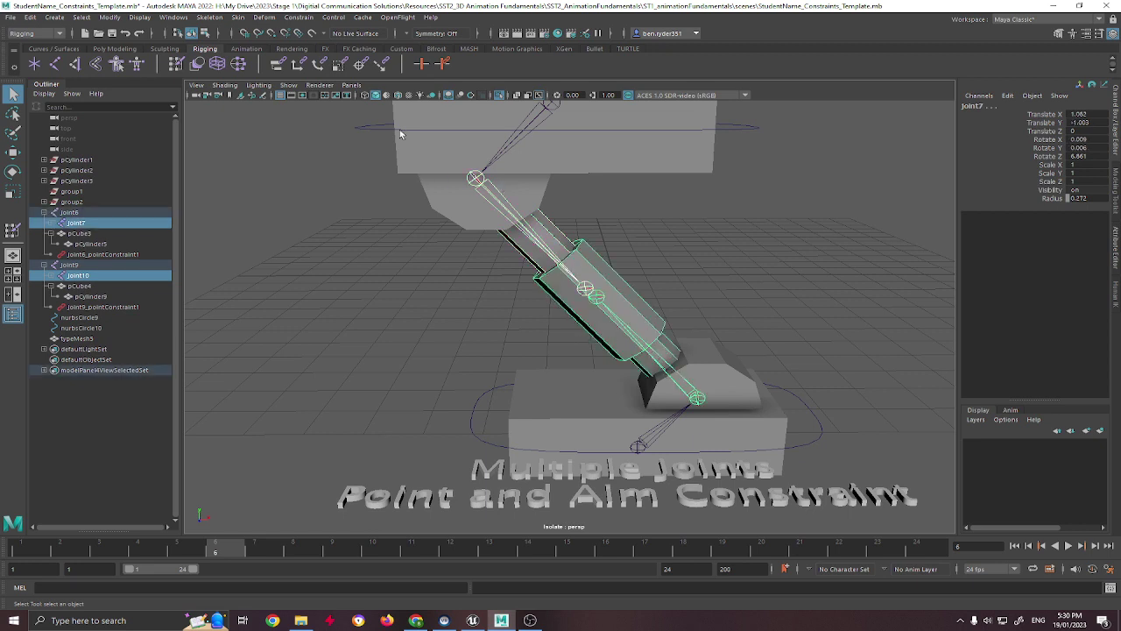
pyautogui.click(331, 18)
pyautogui.moveTo(299, 18)
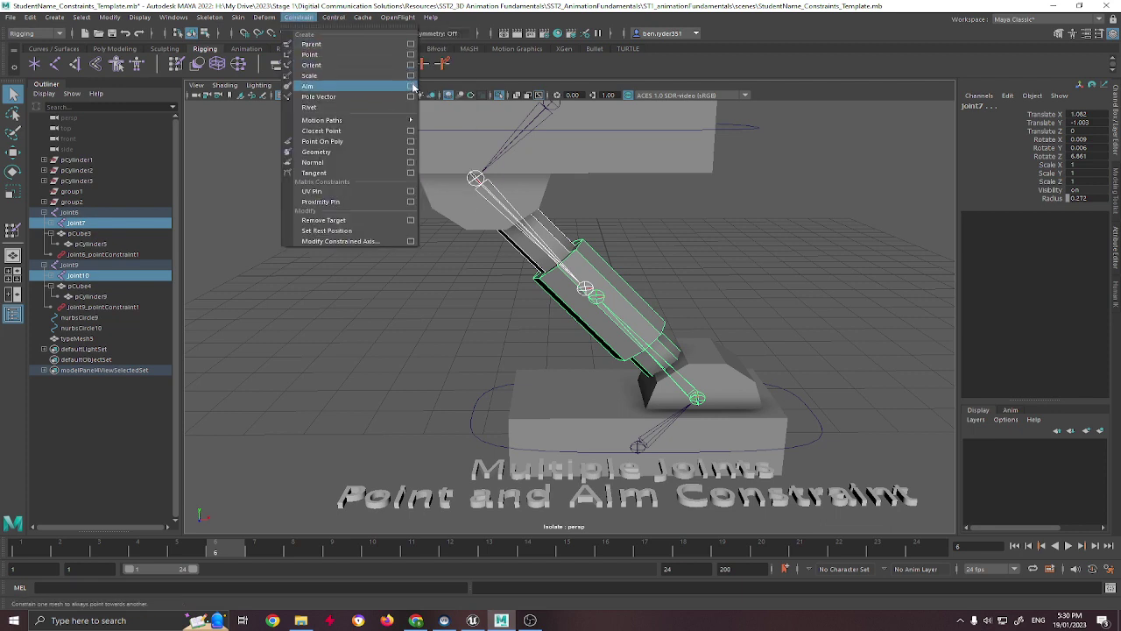
pyautogui.click(411, 86)
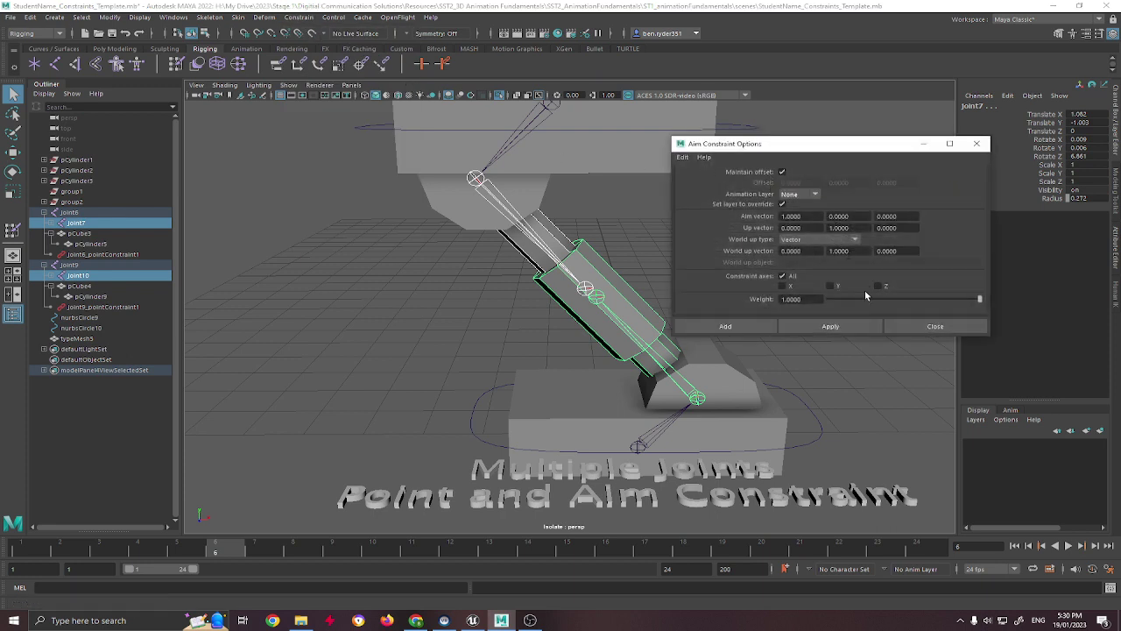
pyautogui.click(876, 329)
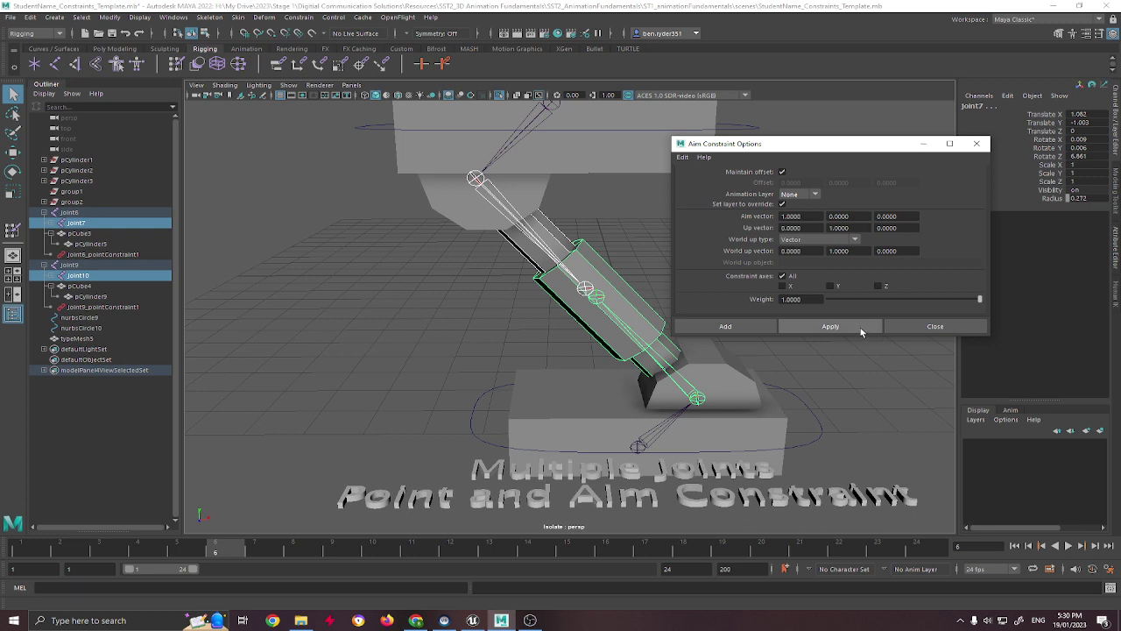
# Step: Aim-constrain joint10 to joint7 with the same options, and close the aim constraint options
pyautogui.click(625, 326)
pyautogui.keyDown('shift'); pyautogui.click(523, 230); pyautogui.keyUp('shift')
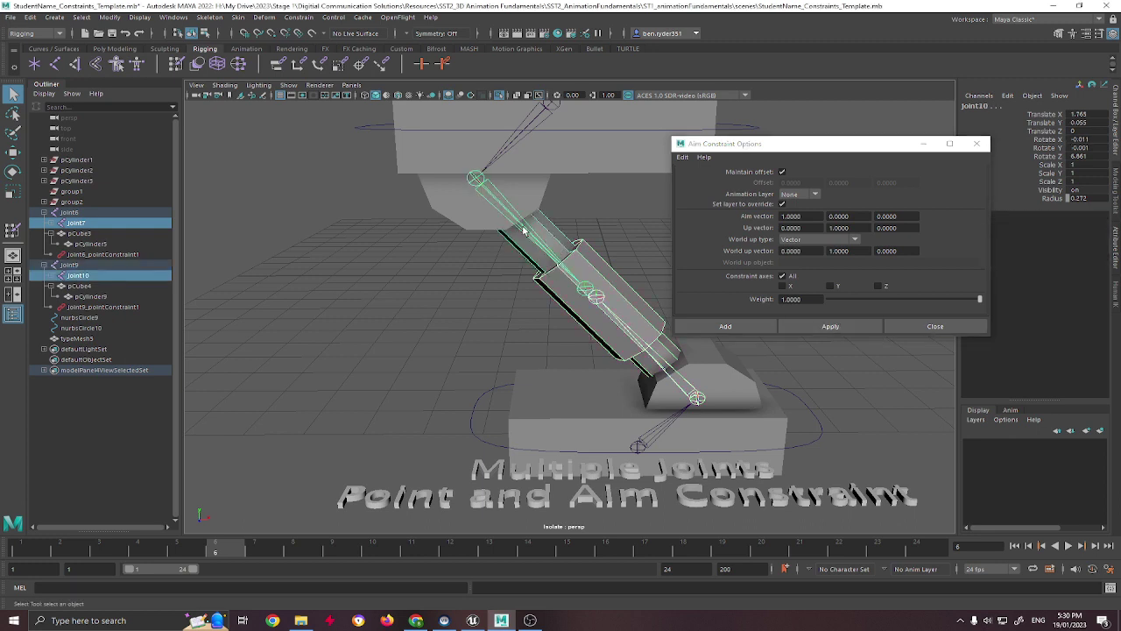
pyautogui.click(808, 326)
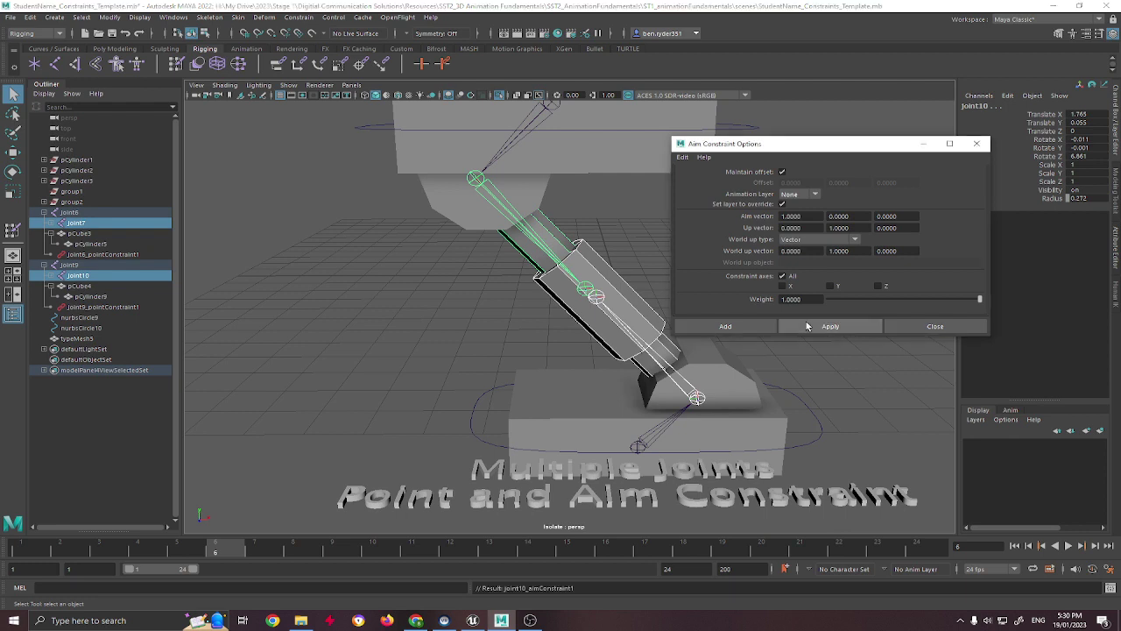
pyautogui.click(933, 326)
# Step: Test the aimed piston with a short move of nurbsCircle10 along X, and undo the move
pyautogui.click(665, 129)
pyautogui.press('w')
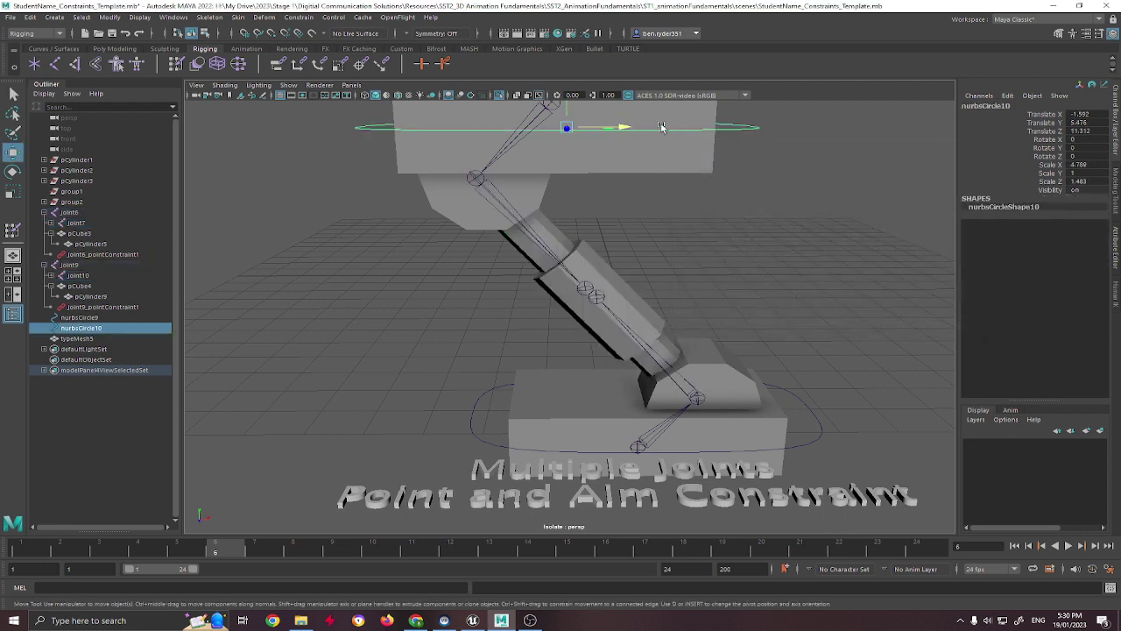
pyautogui.moveTo(613, 127)
pyautogui.mouseDown()
pyautogui.moveTo(726, 124)
pyautogui.moveTo(604, 128)
pyautogui.mouseUp()
pyautogui.hotkey('ctrl', 'z')
pyautogui.keyDown('alt'); pyautogui.moveTo(397, 384); pyautogui.dragTo(705, 316); pyautogui.keyUp('alt')
pyautogui.press('q')
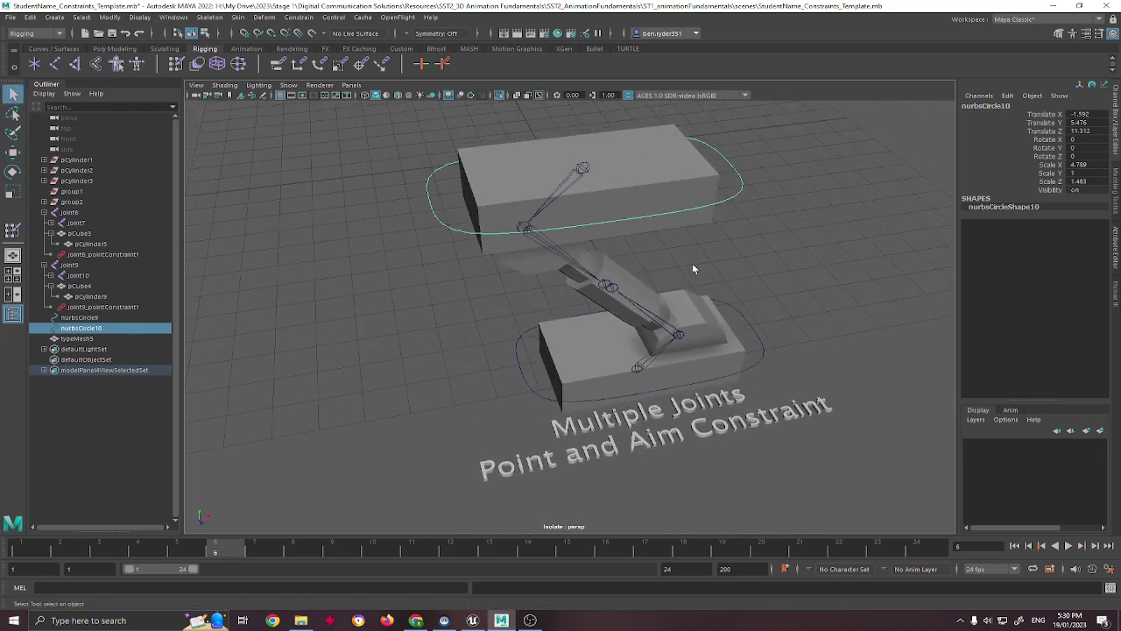
# Step: Test the rig by moving nurbsCircle10 with the Move tool to about X -1.545 and Y 5.419
pyautogui.press('w')
pyautogui.click(590, 153)
pyautogui.hotkey('ctrl', 'z')
pyautogui.moveTo(595, 162); pyautogui.dragTo(571, 159)
pyautogui.moveTo(598, 198); pyautogui.dragTo(620, 200)
pyautogui.press('q')
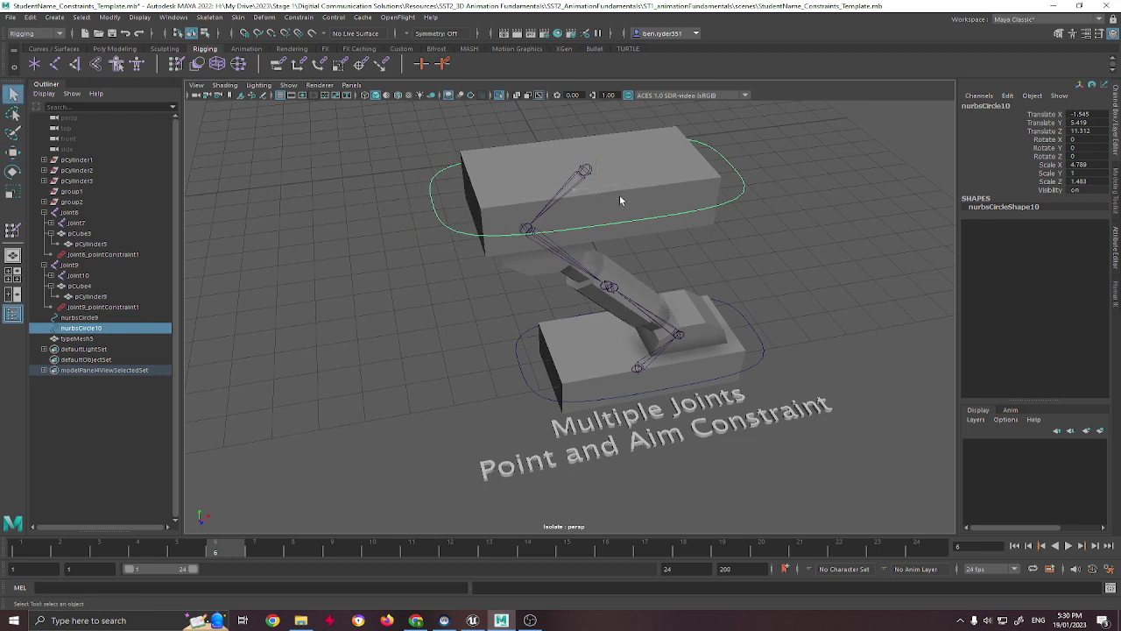
# Step: Select joint9 at the upper block, reselect nurbsCircle10, and move the circle slightly in the positive X direction
pyautogui.press('w')
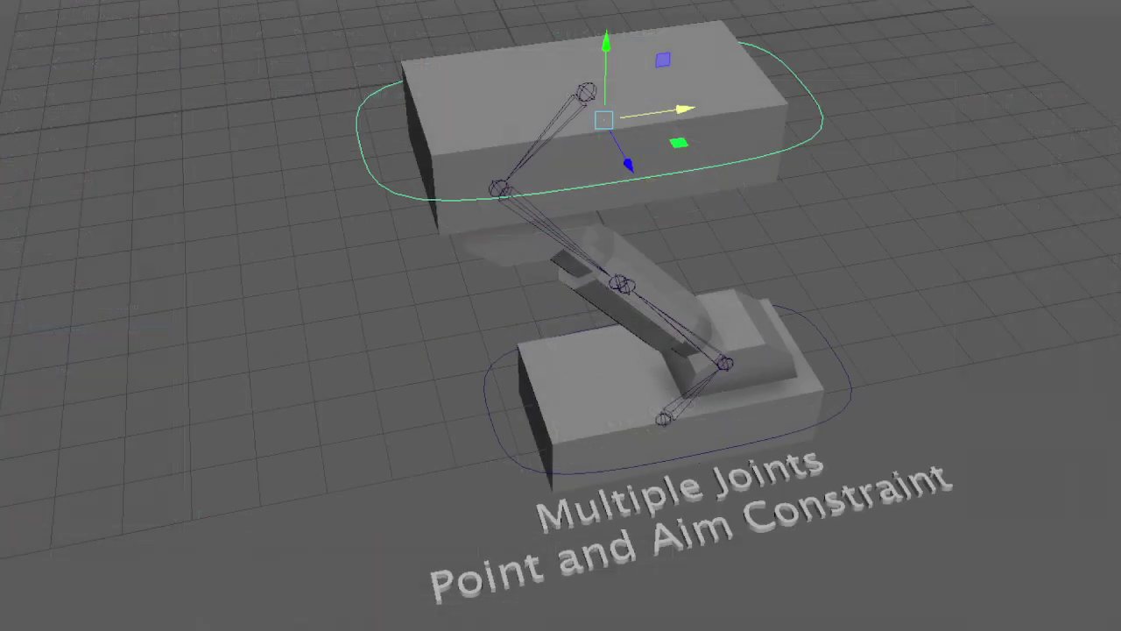
pyautogui.click(586, 91)
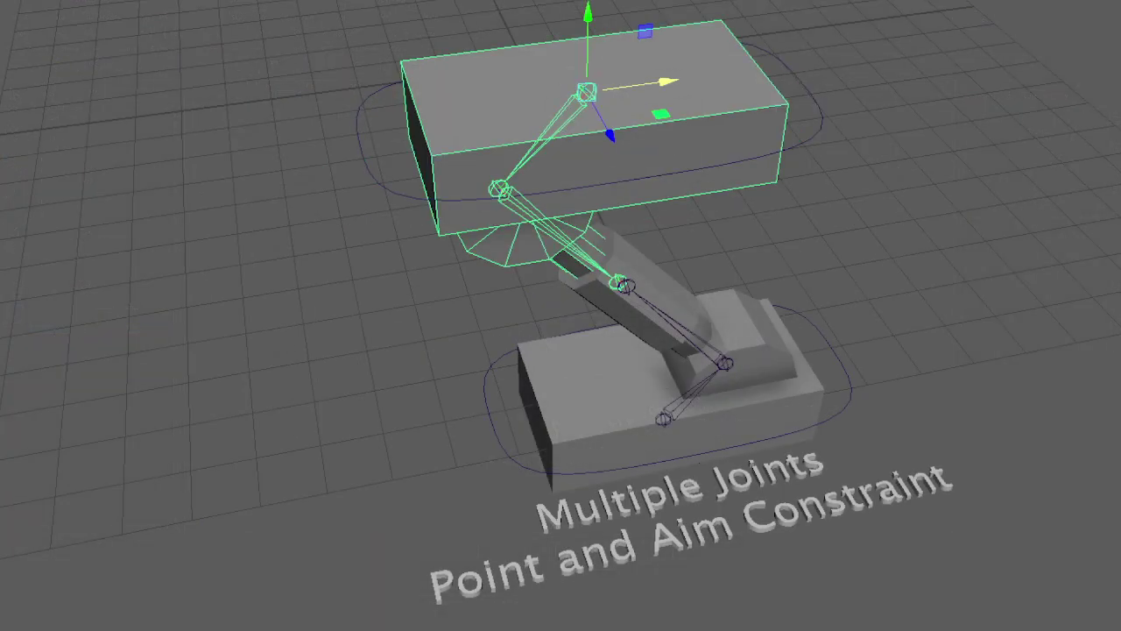
pyautogui.click(652, 177)
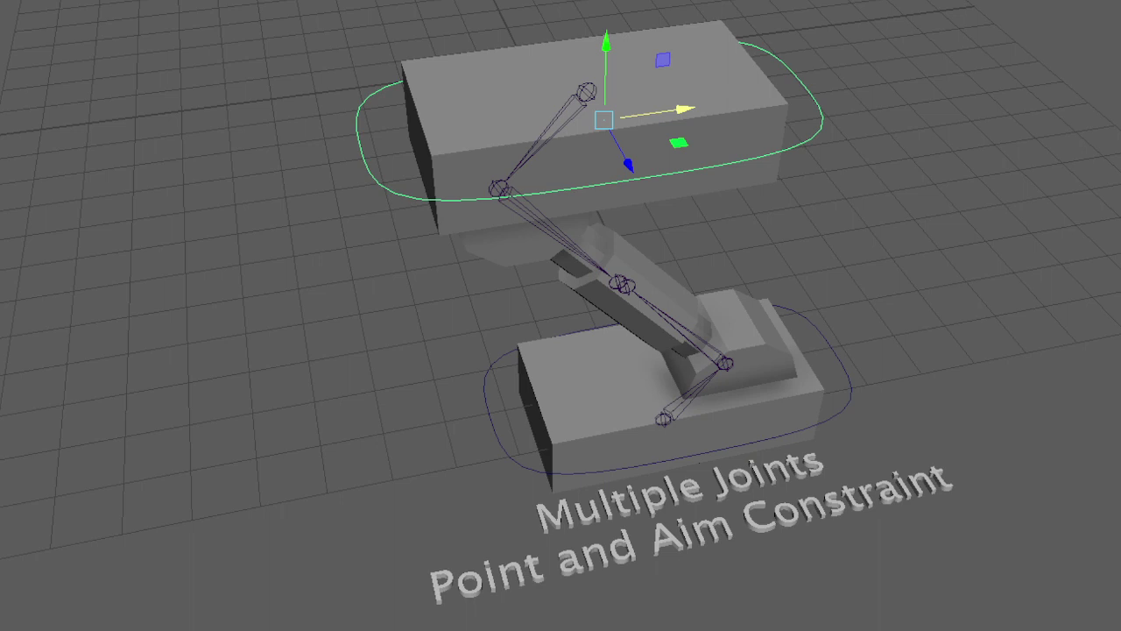
pyautogui.moveTo(684, 110)
pyautogui.mouseDown()
pyautogui.moveTo(698, 107)
pyautogui.moveTo(689, 109)
pyautogui.mouseUp()
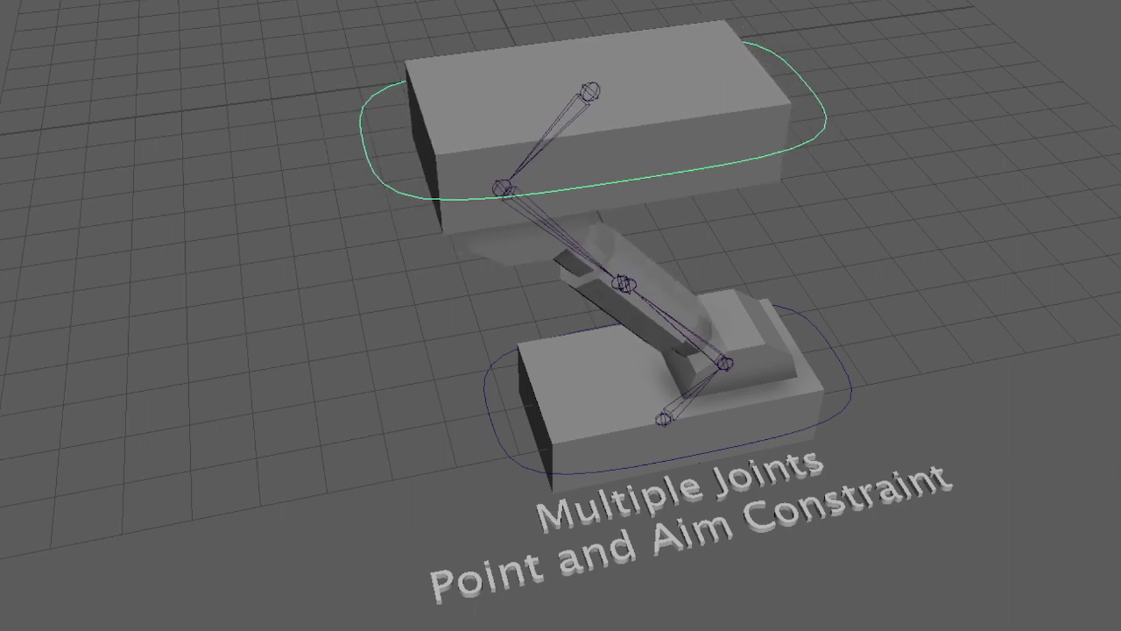
# Step: Try rotating joint9 with the Rotate tool, and reselect nurbsCircle10
pyautogui.click(590, 91)
pyautogui.press('e')
pyautogui.moveTo(616, 129)
pyautogui.mouseDown()
pyautogui.moveTo(596, 109)
pyautogui.moveTo(623, 136)
pyautogui.moveTo(616, 129)
pyautogui.mouseUp()
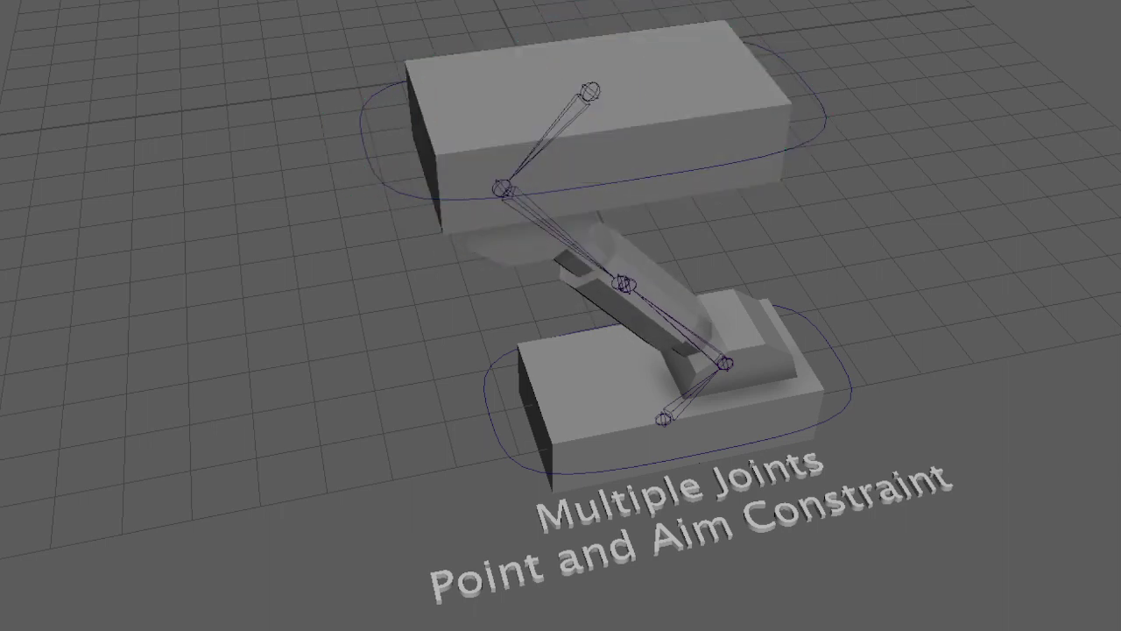
pyautogui.click(632, 183)
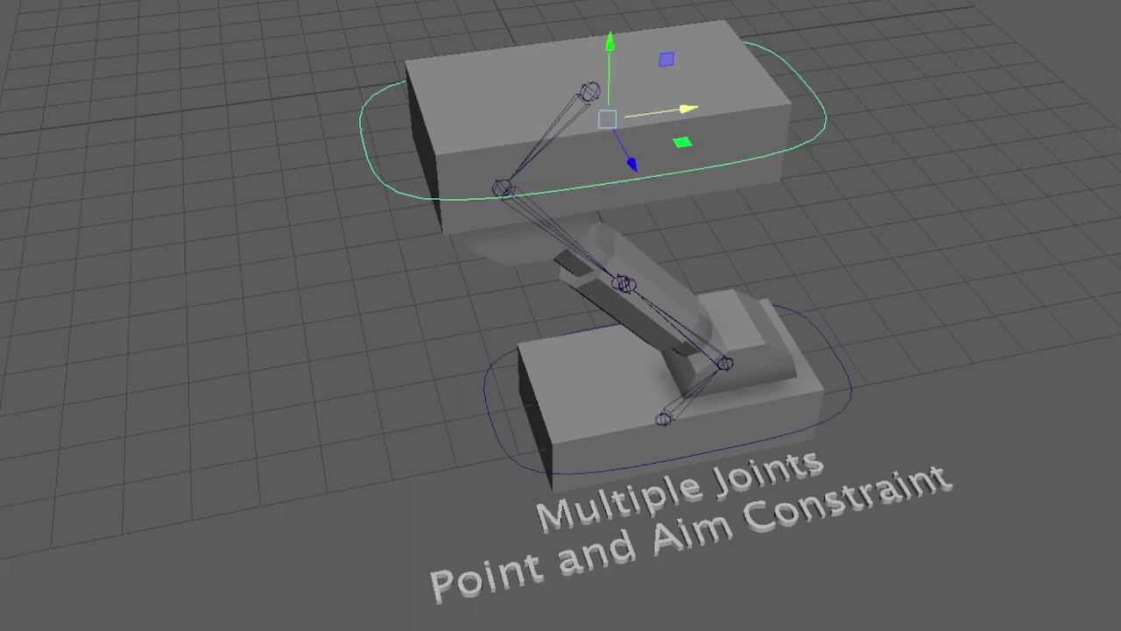